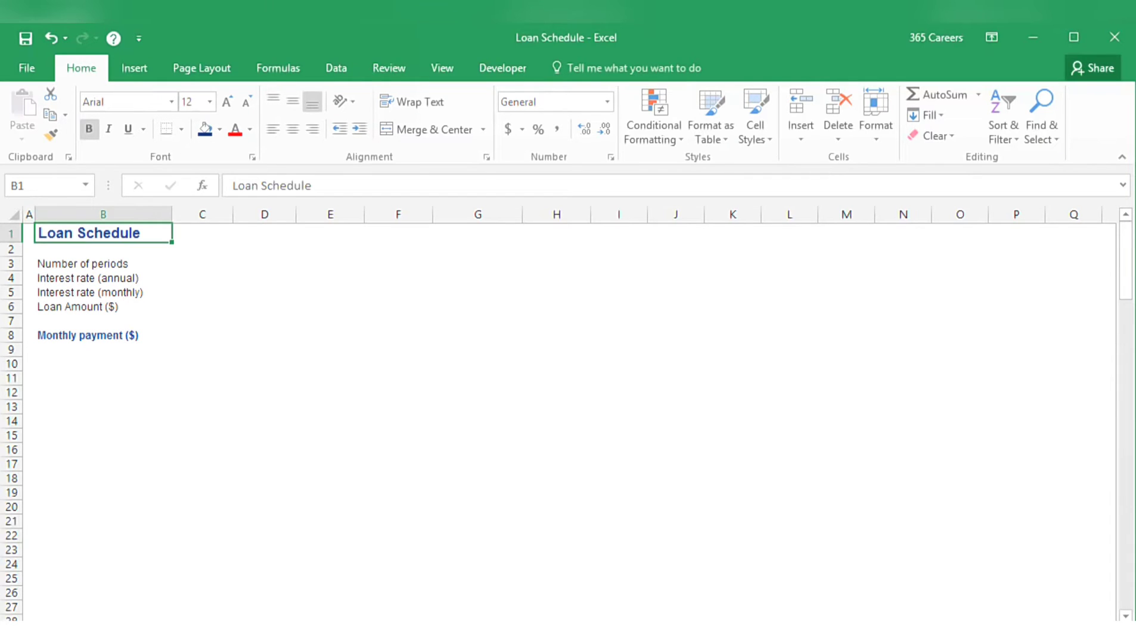
# Enter 120 as the number of periods in C3 and 3% as the annual interest rate in C4.
pyautogui.click(103, 263)
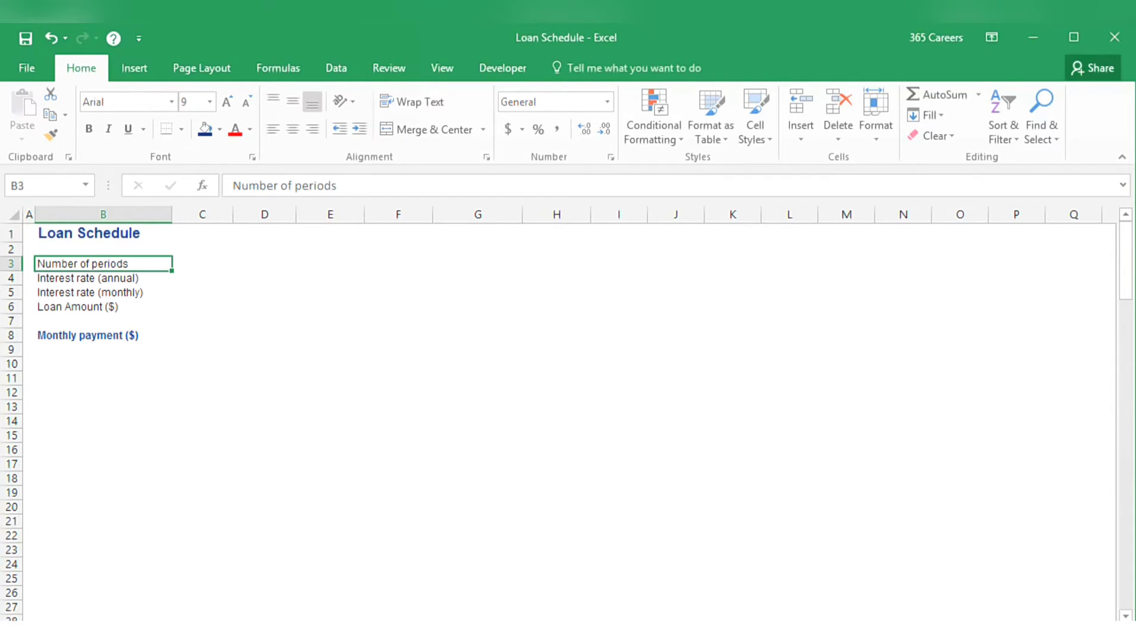
pyautogui.click(202, 264)
pyautogui.write('120')
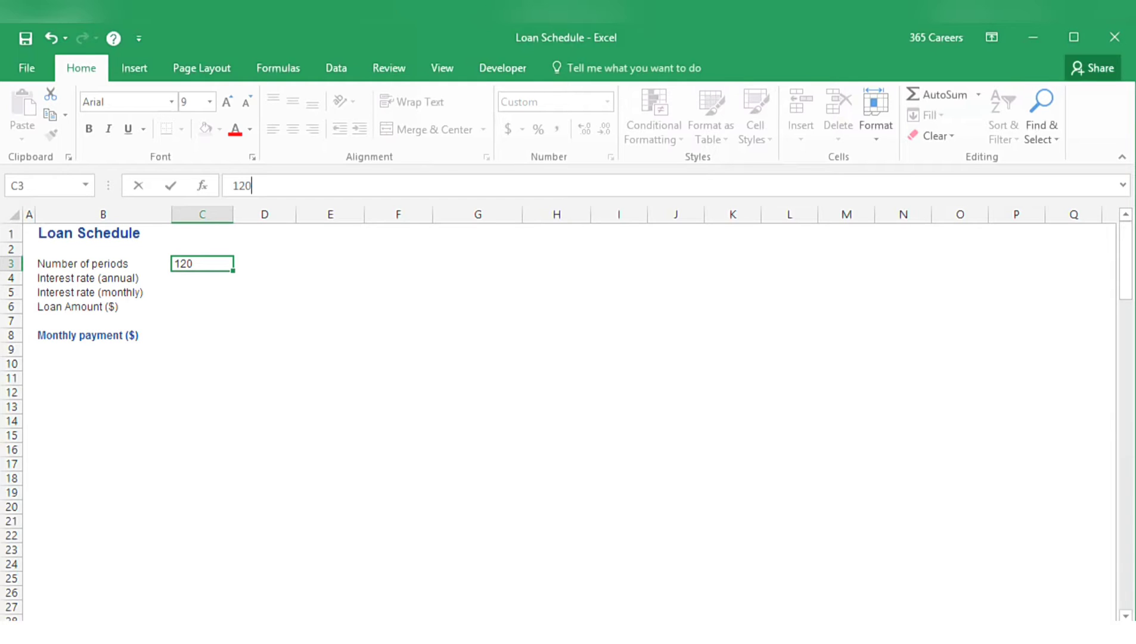
pyautogui.press('Return')
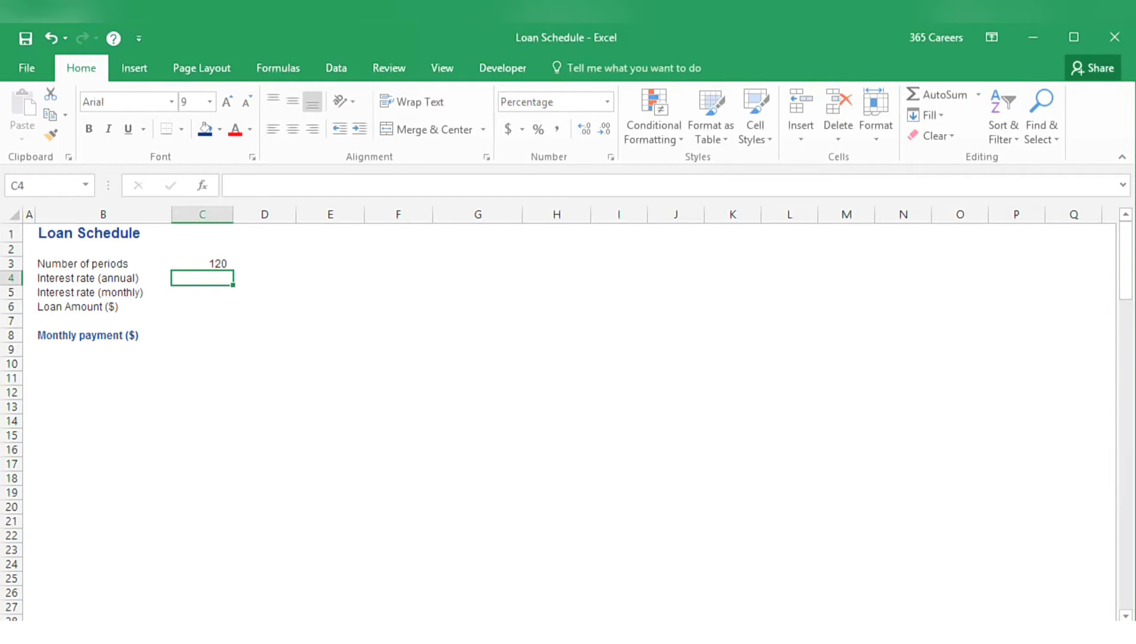
pyautogui.write('3')
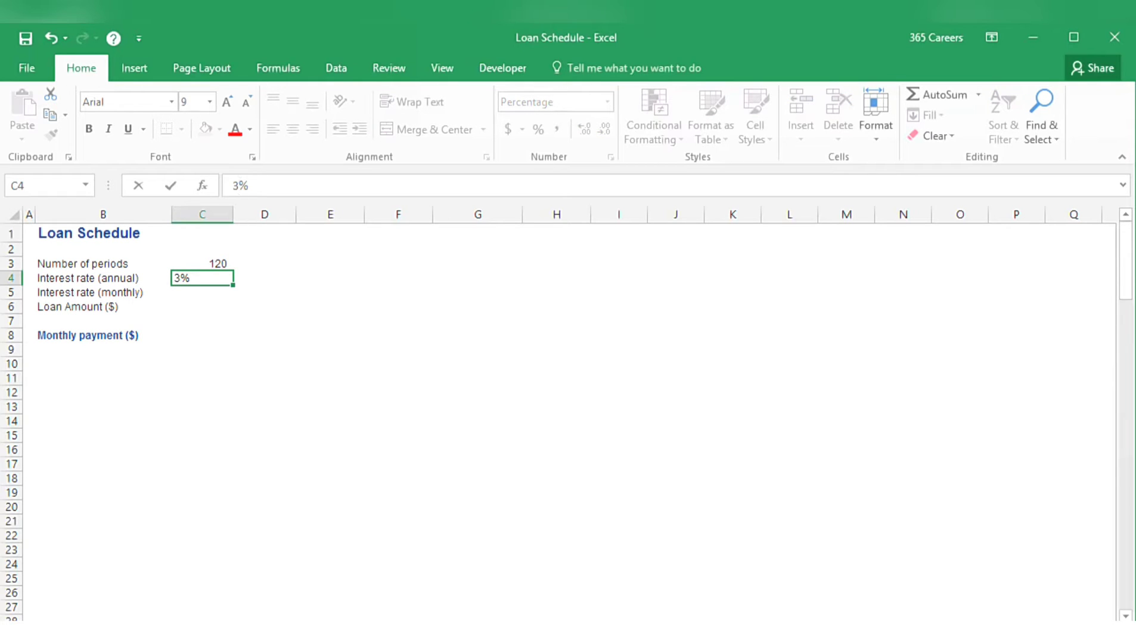
pyautogui.press('Return')
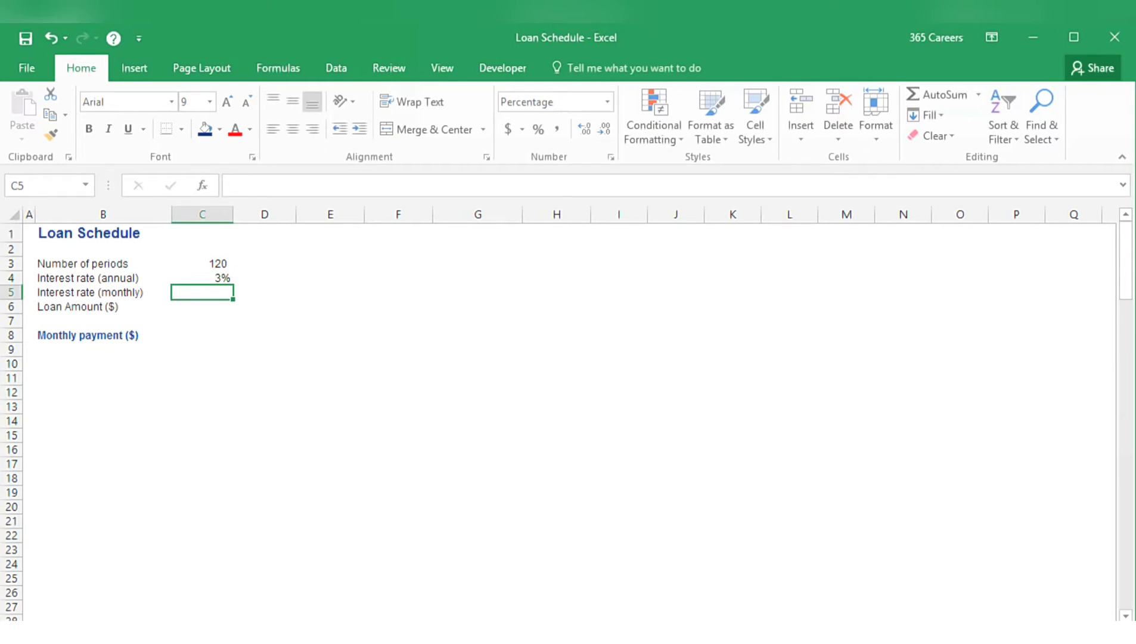
# Calculate the monthly interest rate in C5 with the formula =C4/12.
pyautogui.write('=')
pyautogui.press('Up')
pyautogui.write('/12')
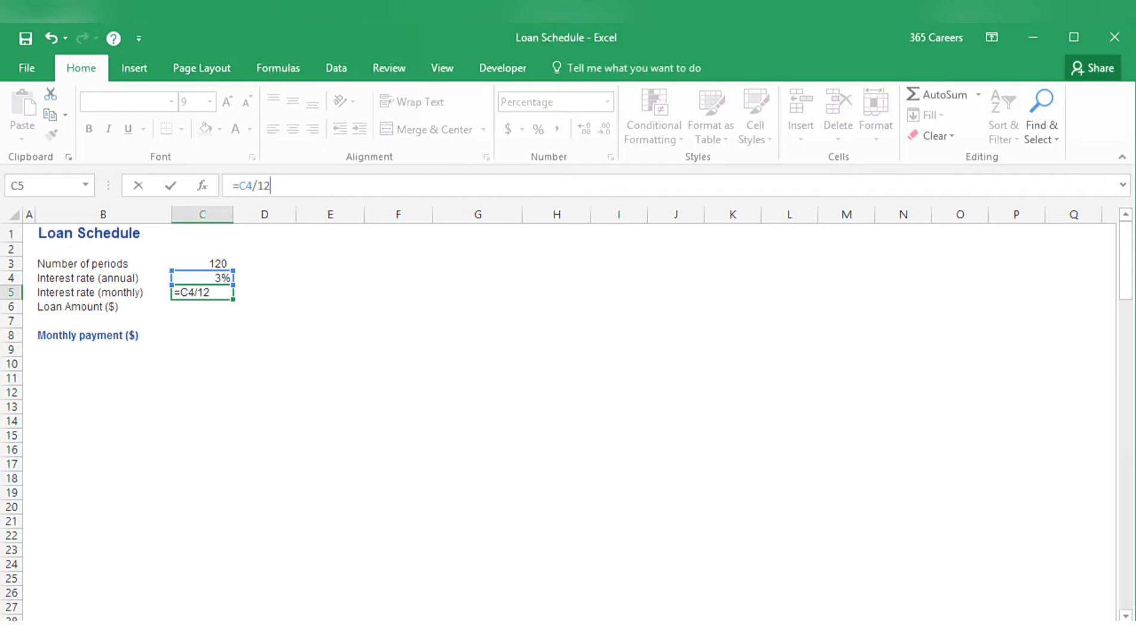
pyautogui.hotkey('ctrl', 'Return')
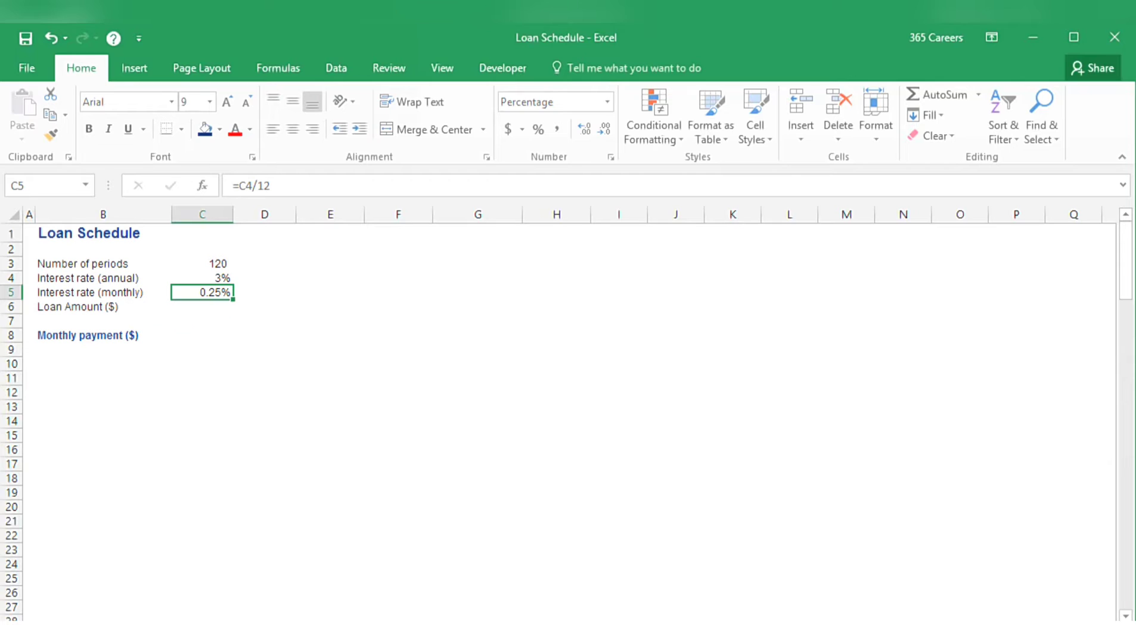
# Enter a loan amount of 300000 in C6.
pyautogui.press('Down')
pyautogui.write('3000')
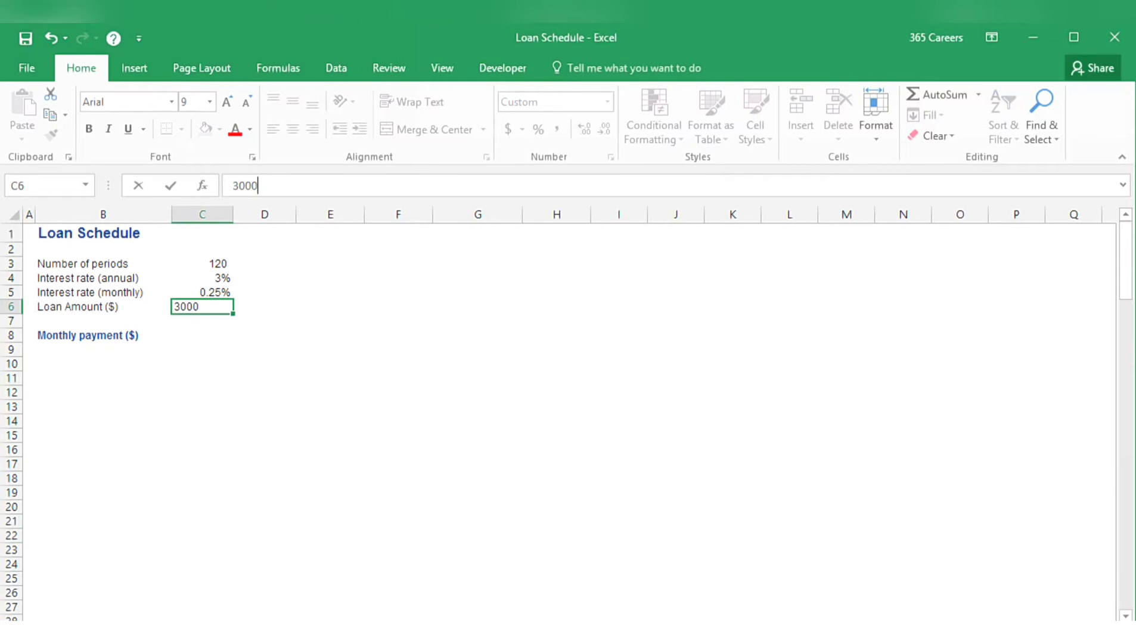
pyautogui.write('00')
pyautogui.hotkey('ctrl', 'Return')
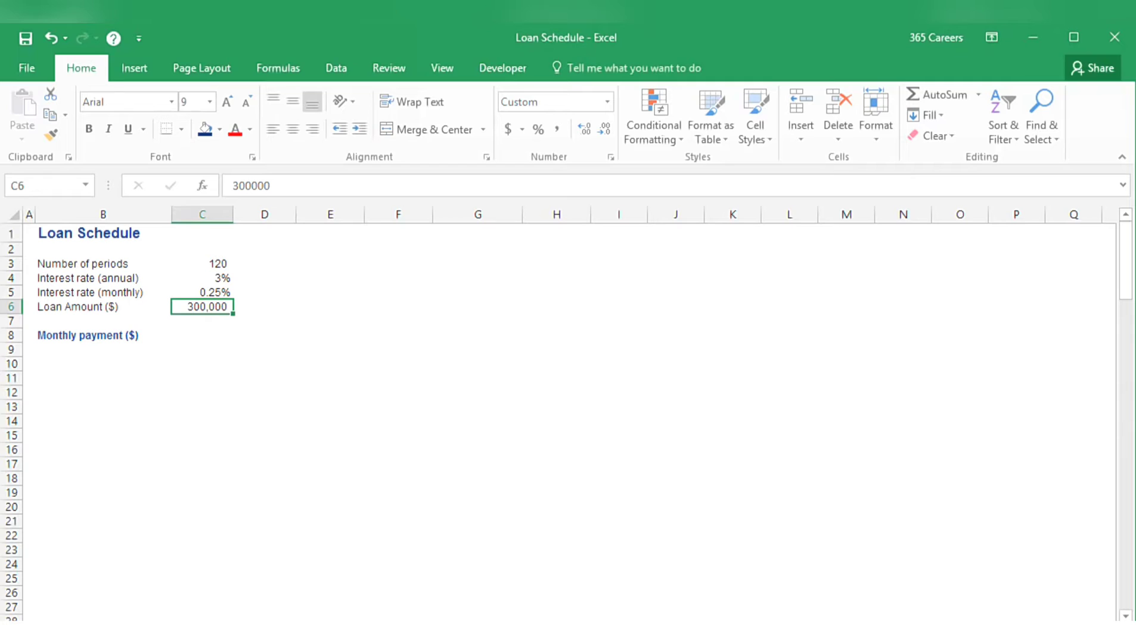
# Write the monthly payment formula =PMT(C5,C3,C6) in C8, using the monthly rate, number of periods and loan amount.
pyautogui.press('Down')
pyautogui.press('Down')
pyautogui.write('=')
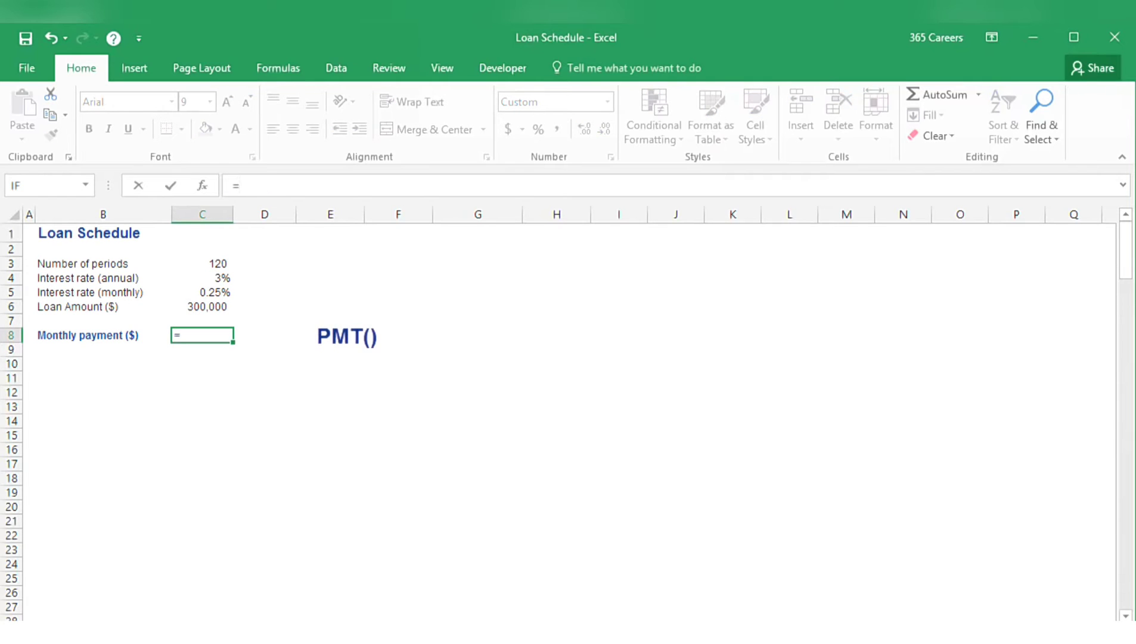
pyautogui.write('pmt')
pyautogui.press('Tab')
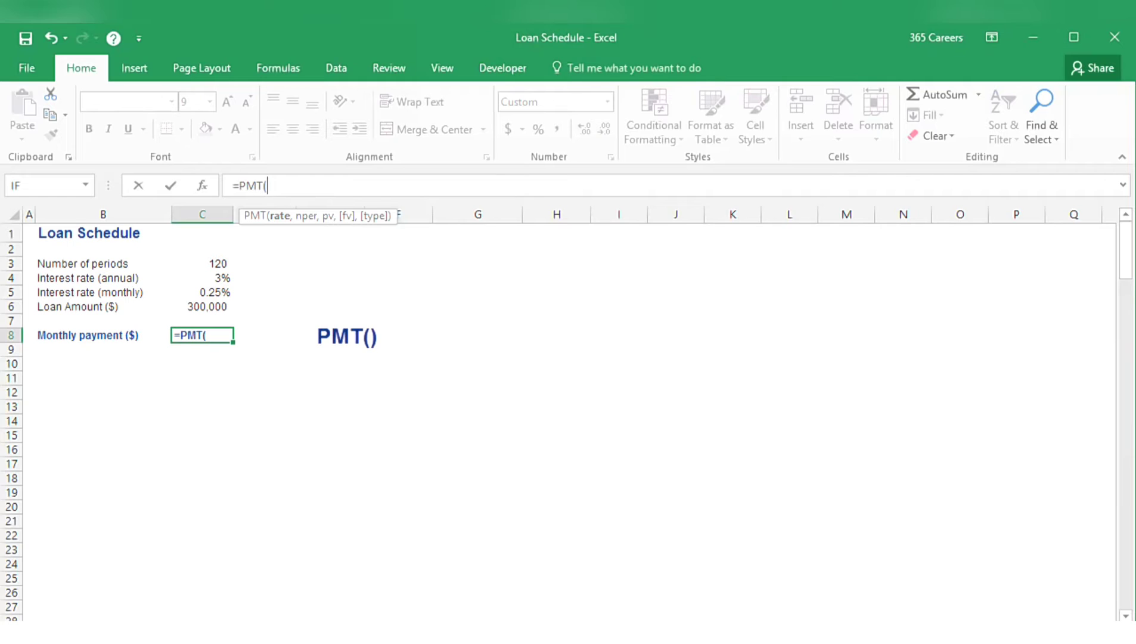
pyautogui.press('Up')
pyautogui.press('Up')
pyautogui.press('Up')
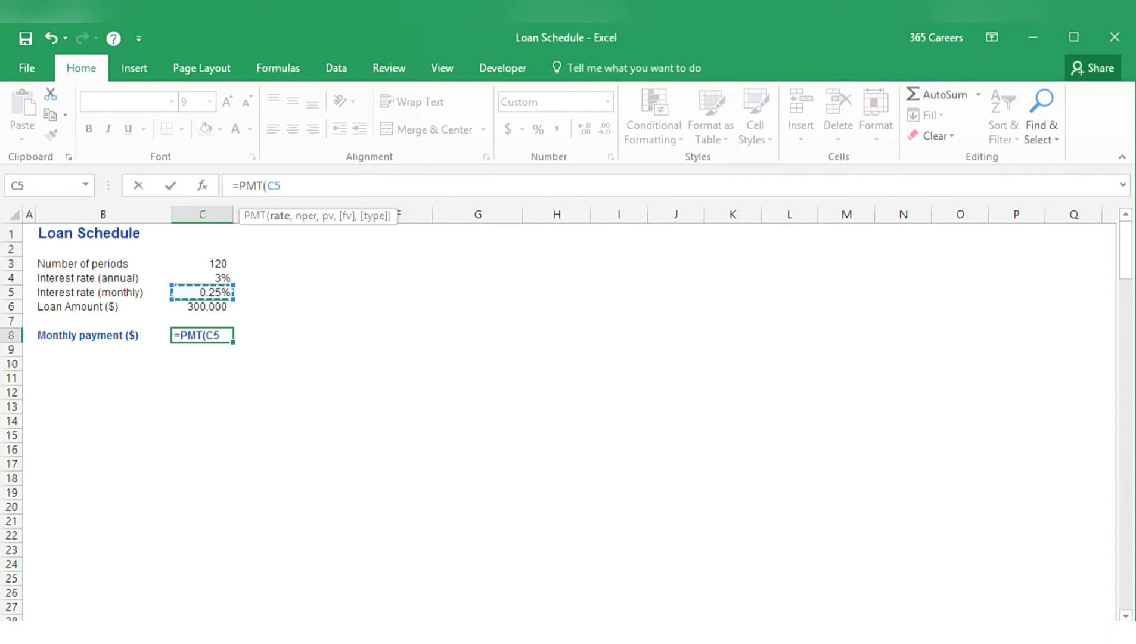
pyautogui.write(',')
pyautogui.press('Up')
pyautogui.press('Up')
pyautogui.press('Up')
pyautogui.press('Up')
pyautogui.press('Up')
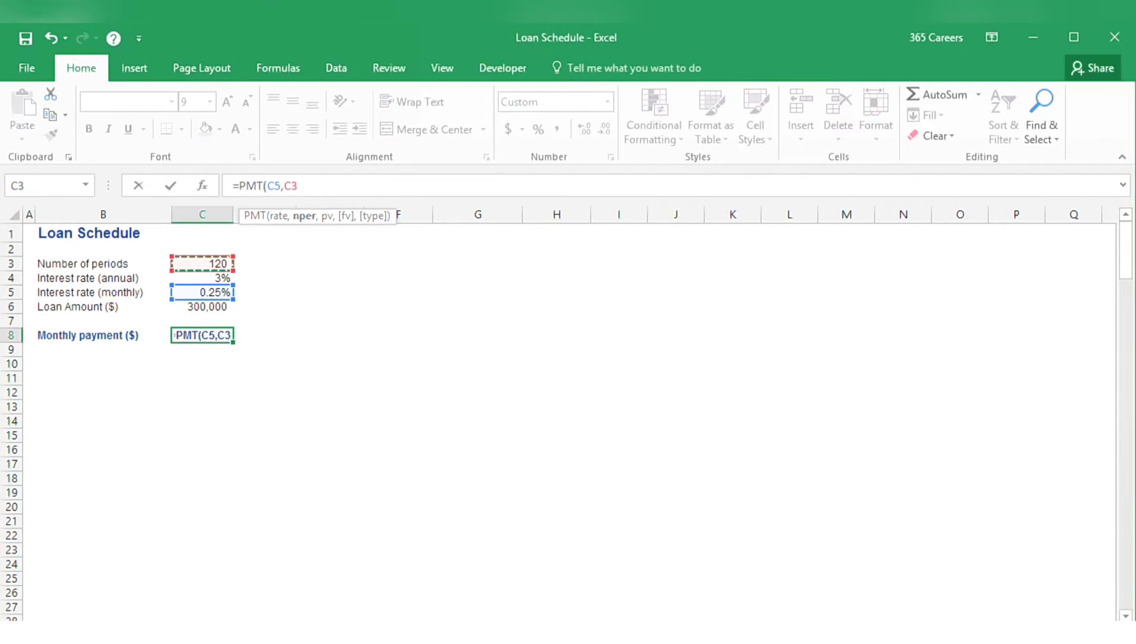
pyautogui.write(',')
pyautogui.press('Up')
pyautogui.press('Up')
pyautogui.write(')')
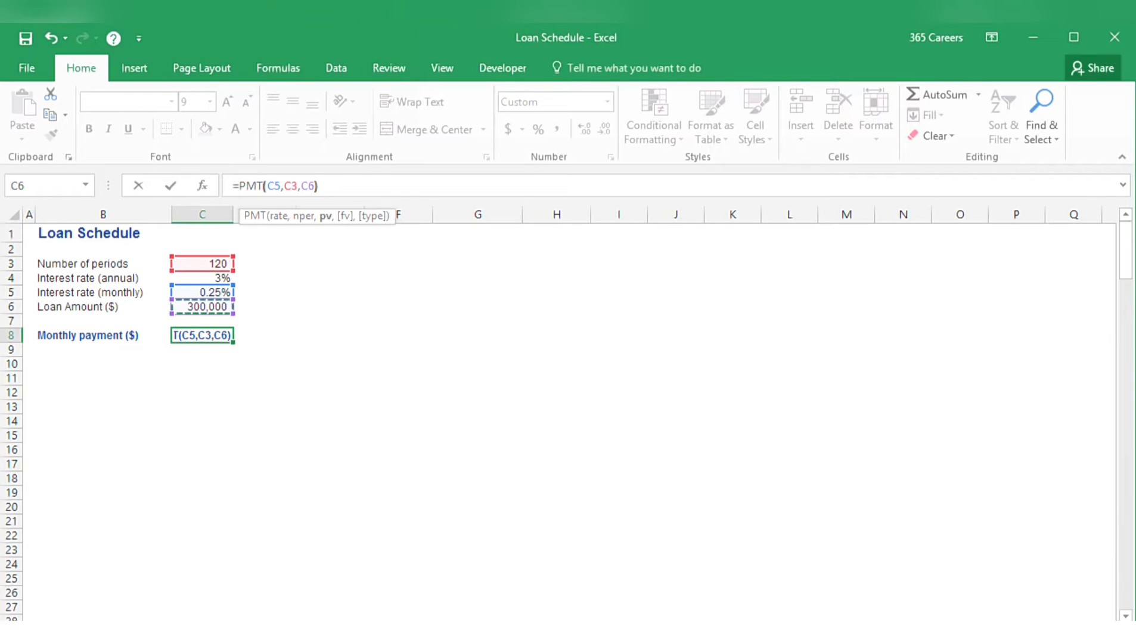
# Put a minus sign before PMT in C8 so the formula reads =-PMT(C5,C3,C6), and commit it.
pyautogui.press('F2')
pyautogui.hotkey('ctrl', 'Left')
pyautogui.hotkey('ctrl', 'Left')
pyautogui.hotkey('ctrl', 'Left')
pyautogui.hotkey('ctrl', 'Left')
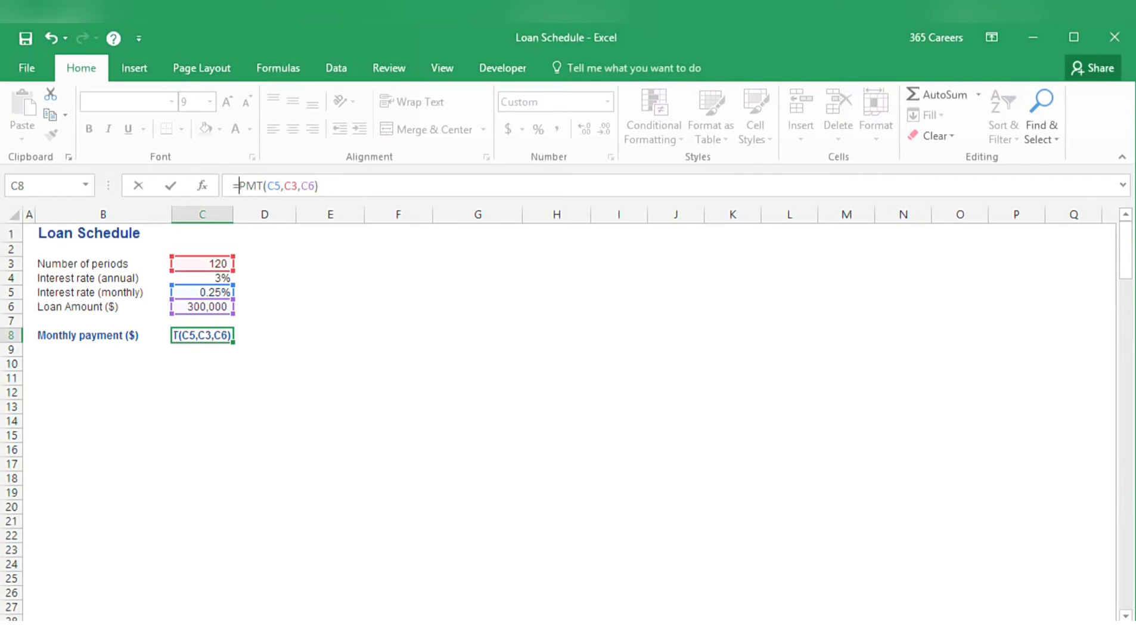
pyautogui.write('-')
pyautogui.hotkey('ctrl', 'Return')
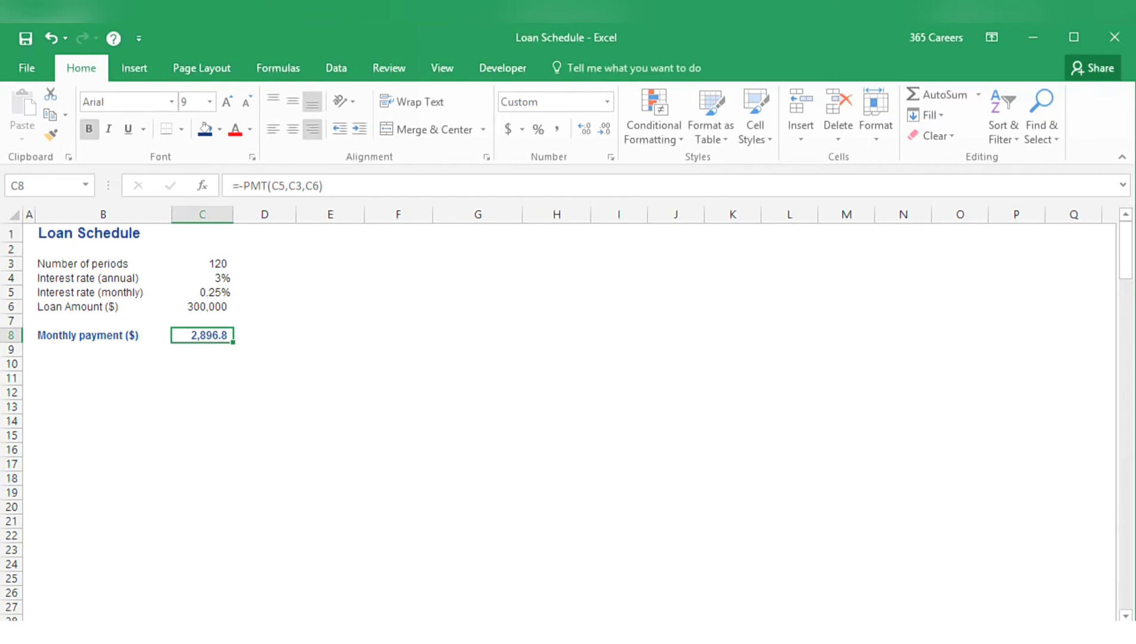
# Enter the schedule headers Period, Payment, Interest, Principal and Residual Debt across C12:G12.
pyautogui.press('Down')
pyautogui.press('Down')
pyautogui.press('Down')
pyautogui.press('Down')
pyautogui.write('Period')
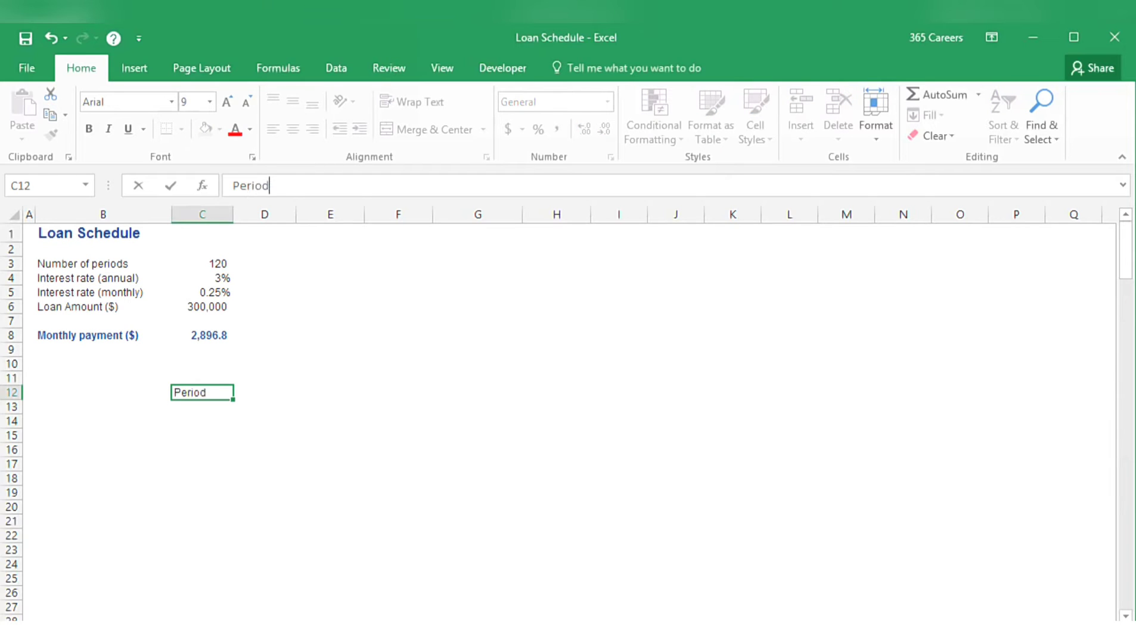
pyautogui.press('Tab')
pyautogui.write('P')
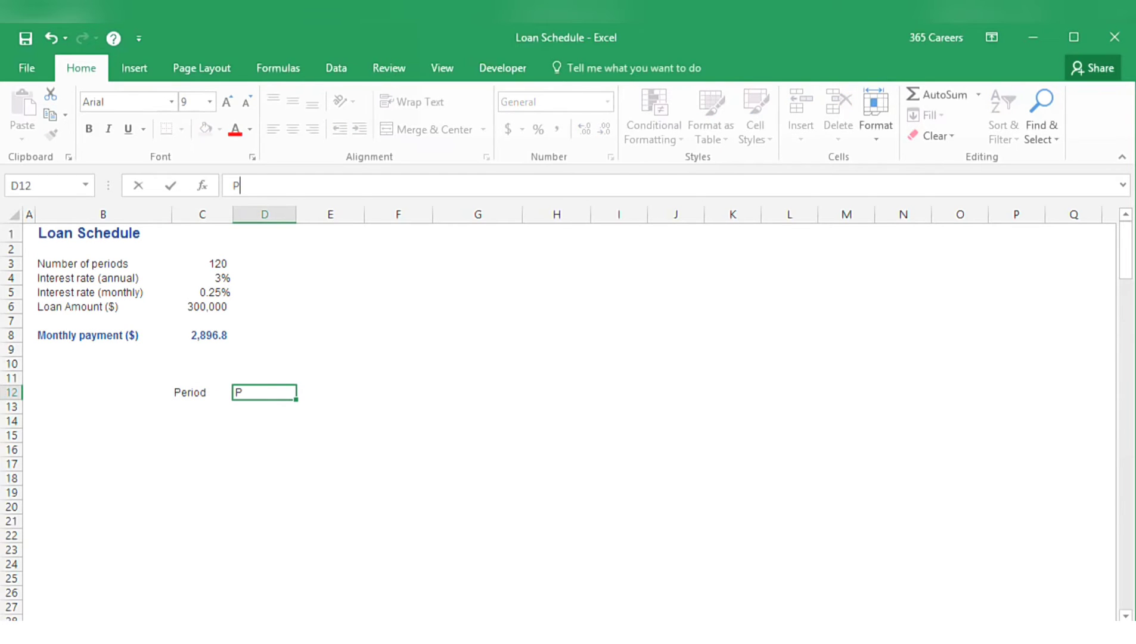
pyautogui.write('ayment')
pyautogui.press('Tab')
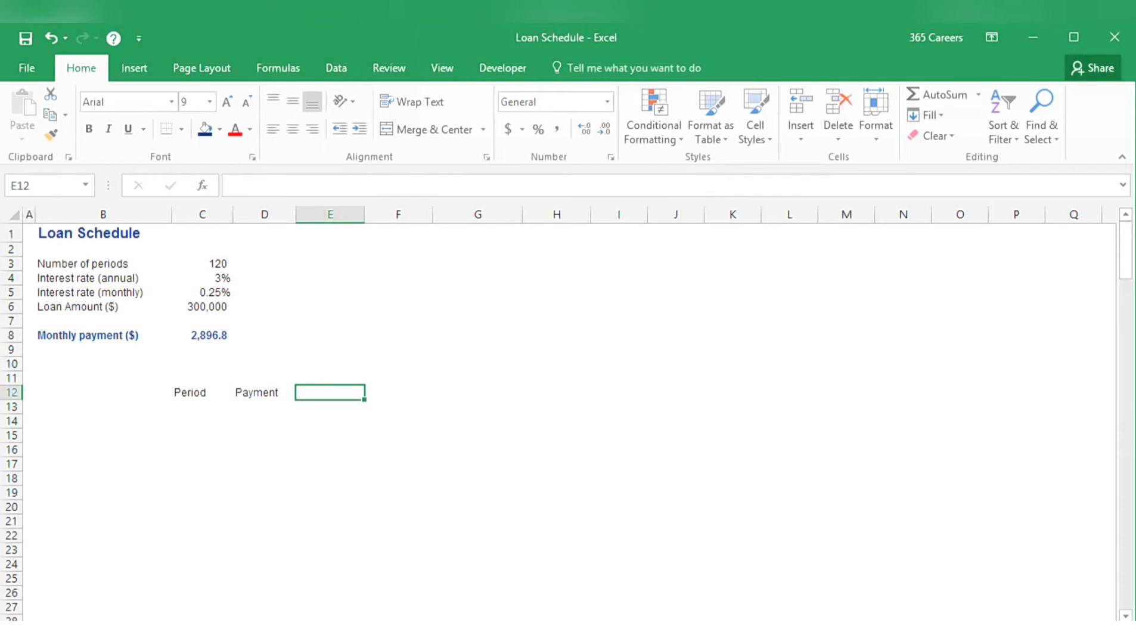
pyautogui.write('Interest')
pyautogui.press('Tab')
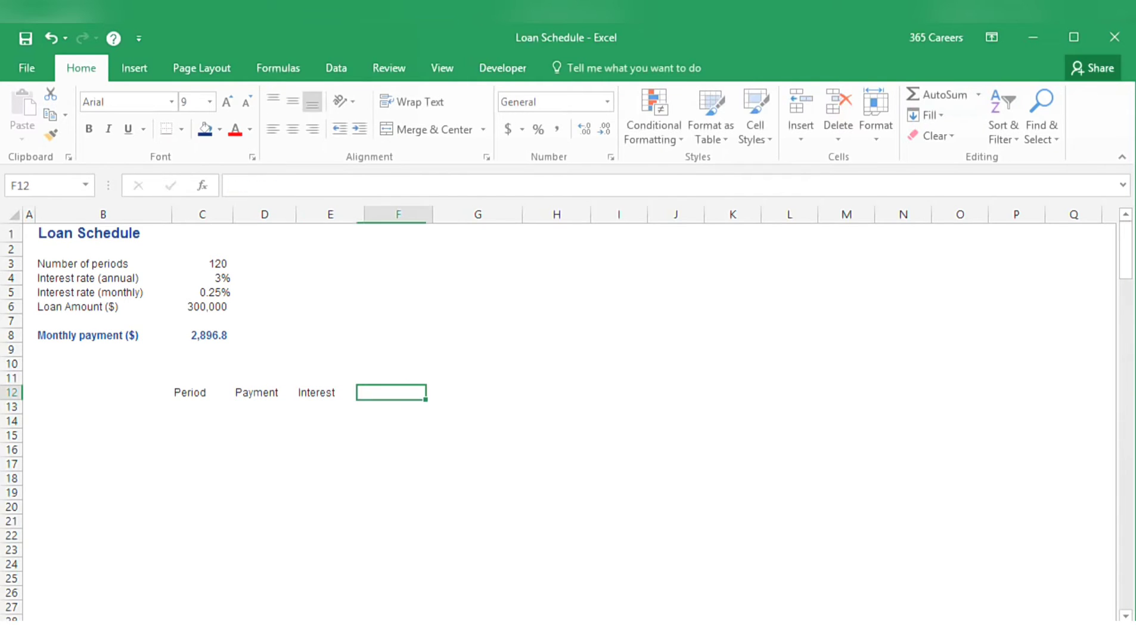
pyautogui.write('Principa')
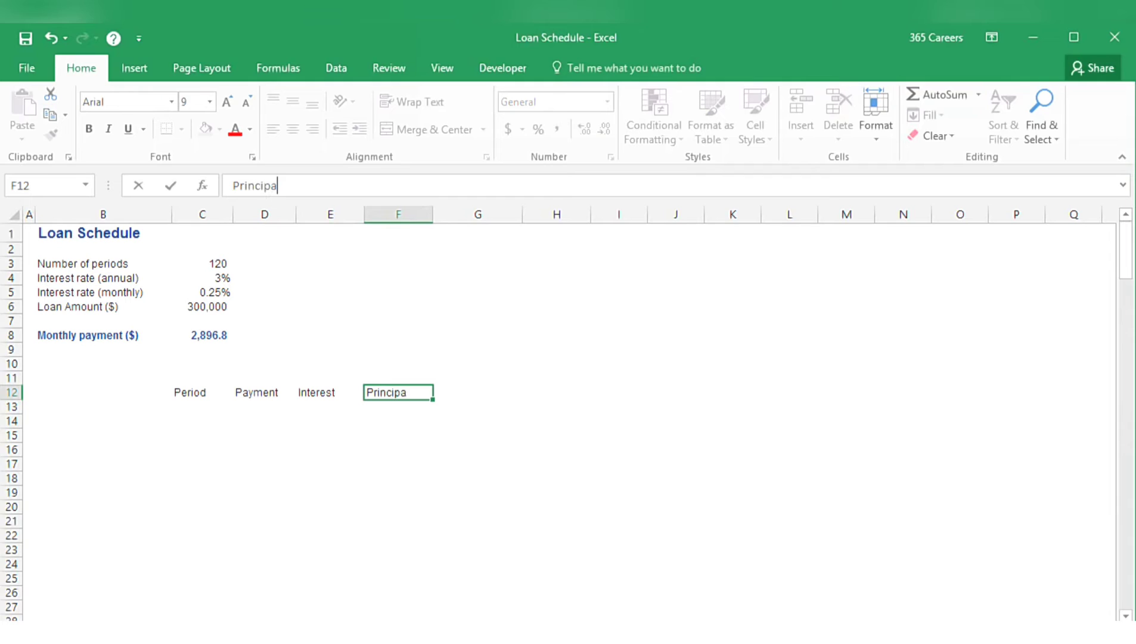
pyautogui.write('l')
pyautogui.press('Tab')
pyautogui.write('Res')
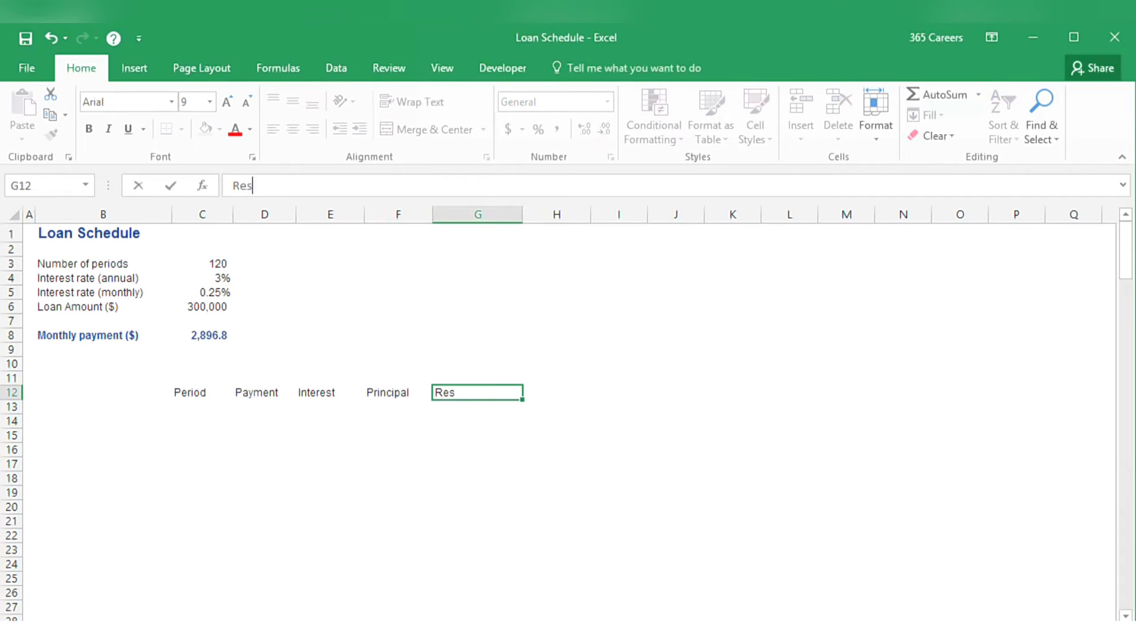
pyautogui.write('idual Debt')
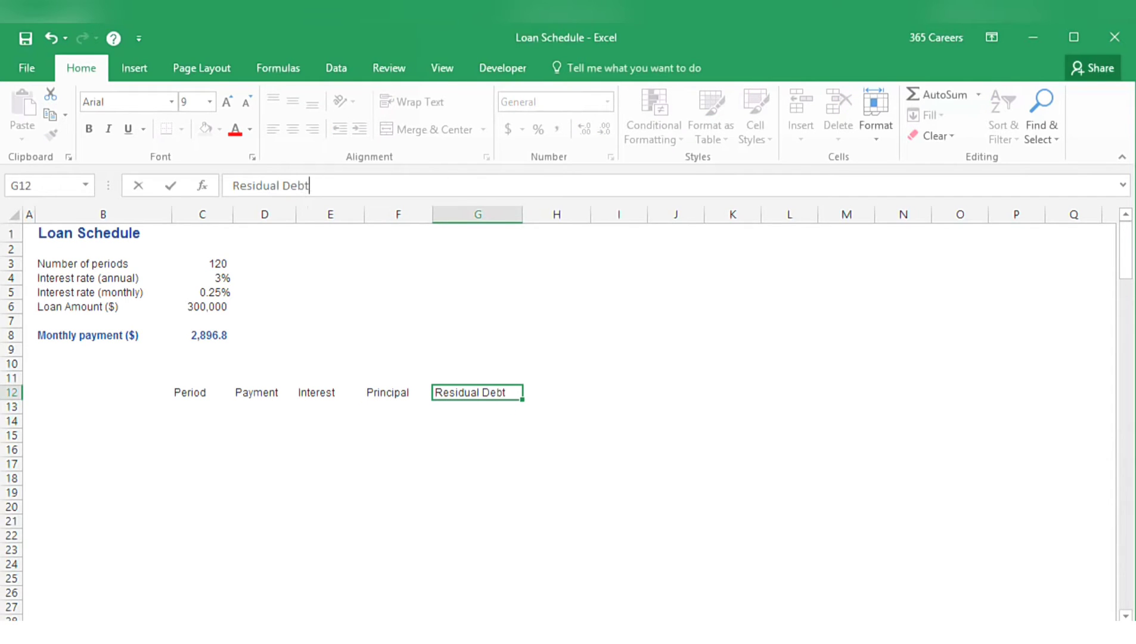
# Format the headers in C12:G12 as bold and centred with a bottom border.
pyautogui.hotkey('shift', 'Left')
pyautogui.hotkey('shift', 'Left')
pyautogui.hotkey('shift', 'Left')
pyautogui.hotkey('shift', 'Left')
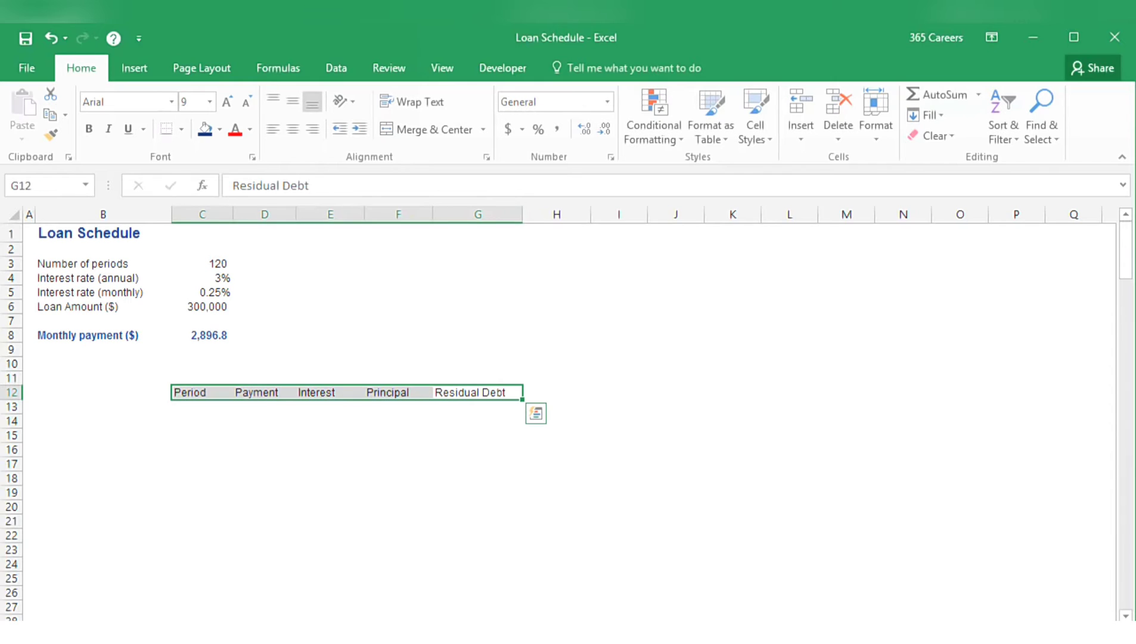
pyautogui.hotkey('ctrl', 'b')
pyautogui.press('alt')
pyautogui.press('h')
pyautogui.press('b')
pyautogui.press('o')
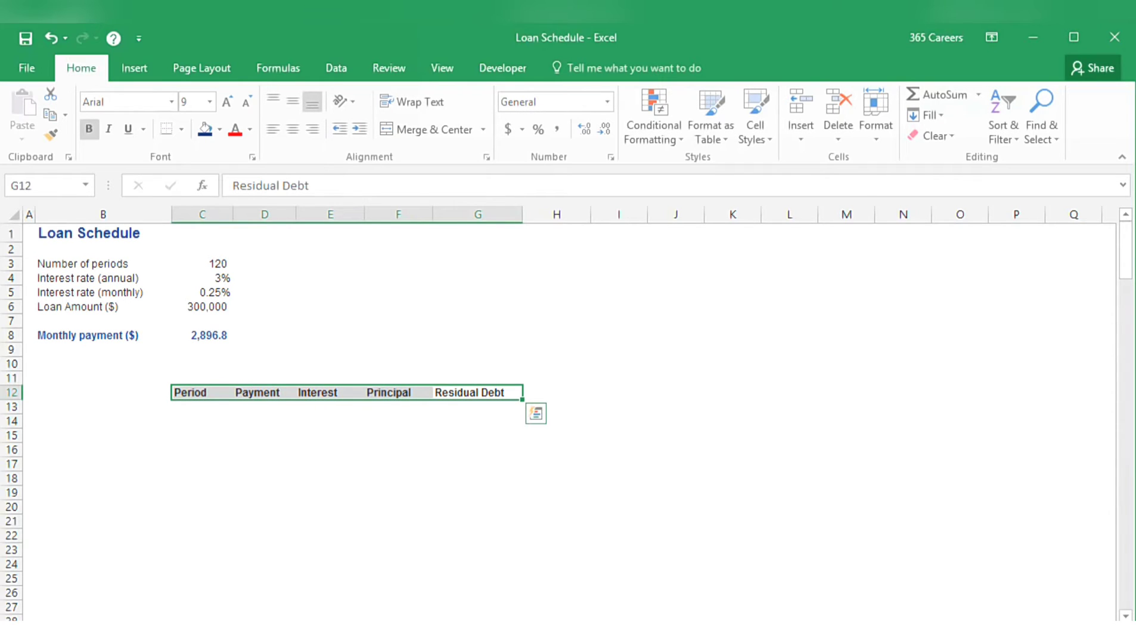
pyautogui.press('alt')
pyautogui.press('h')
pyautogui.press('a')
pyautogui.press('c')
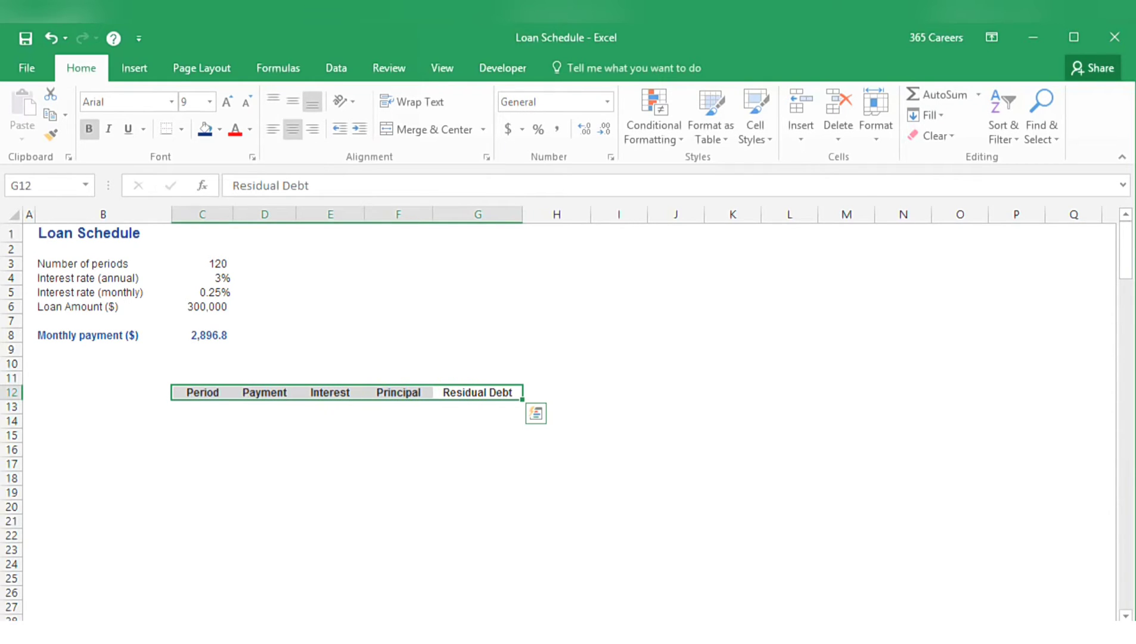
pyautogui.hotkey('ctrl', '1')
# Enter the first period numbers 1, 2, 3 and 4 in C13:C16 under the Period header.
pyautogui.press('Left')
pyautogui.press('Left')
pyautogui.press('Left')
pyautogui.press('Left')
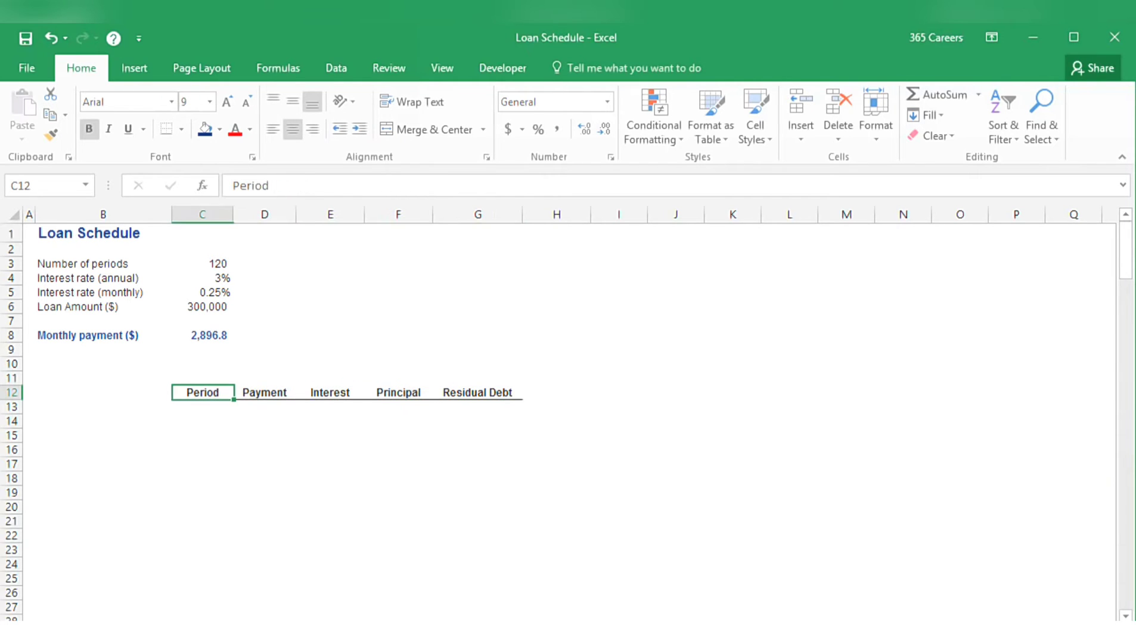
pyautogui.press('Down')
pyautogui.write('1')
pyautogui.press('Return')
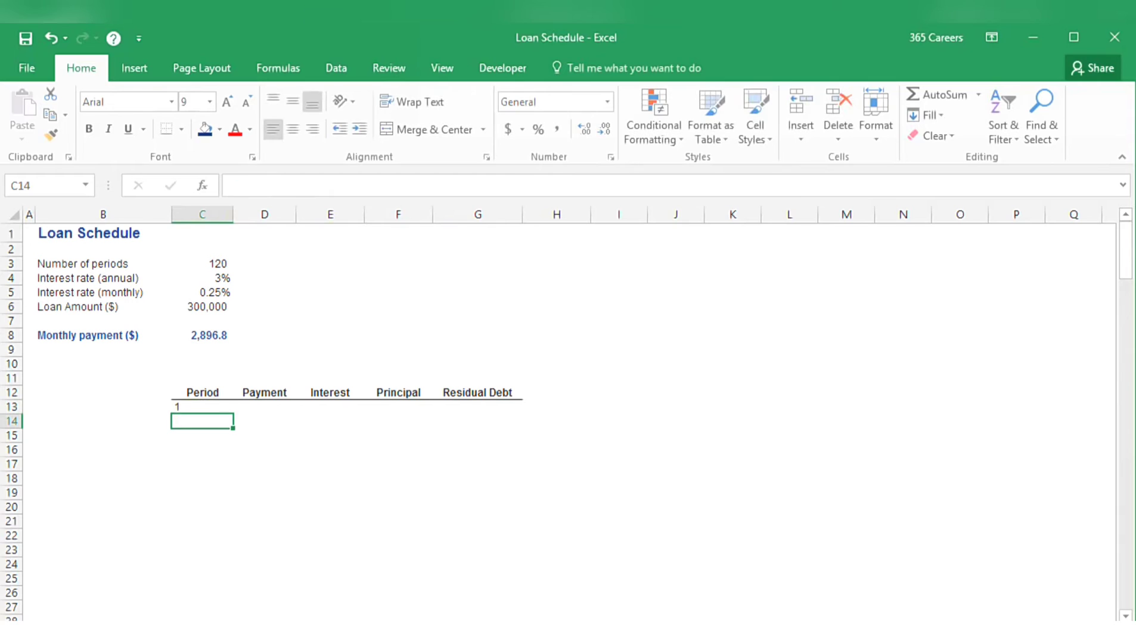
pyautogui.write('2')
pyautogui.press('Return')
pyautogui.write('3')
pyautogui.press('Return')
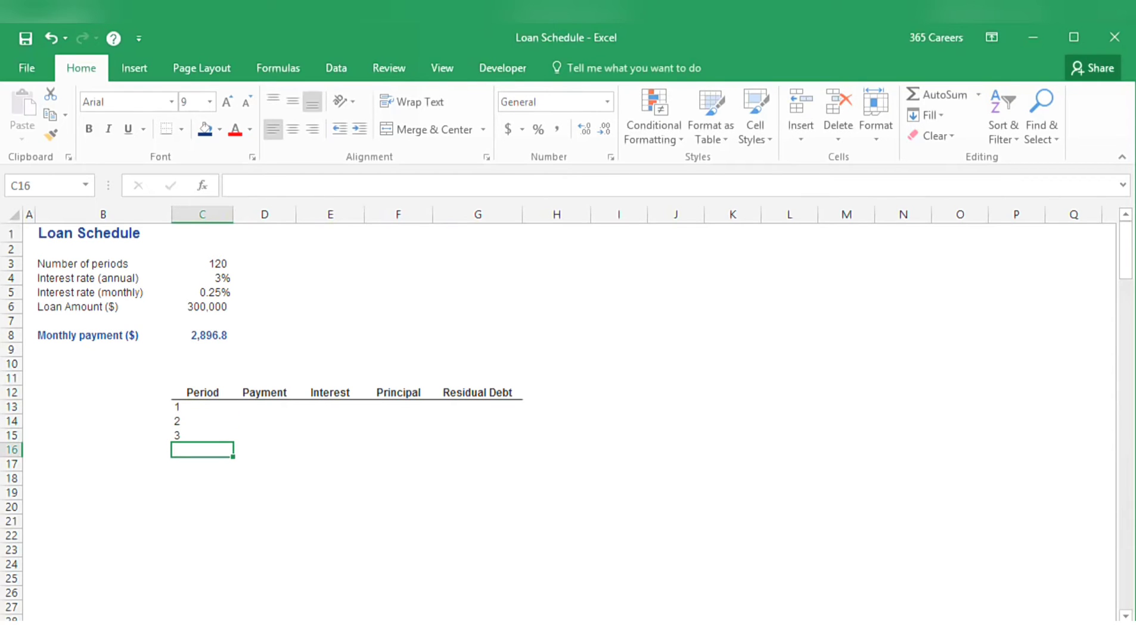
pyautogui.write('4')
pyautogui.press('Return')
# Extend the period number series from C13:C16 down to 120 in C132.
pyautogui.moveTo(216, 408); pyautogui.dragTo(214, 451)
pyautogui.moveTo(221, 512)
pyautogui.mouseDown()
pyautogui.moveTo(229, 617)
pyautogui.moveTo(231, 551)
pyautogui.moveTo(230, 616)
pyautogui.moveTo(229, 569)
pyautogui.mouseUp()
pyautogui.click(262, 560)
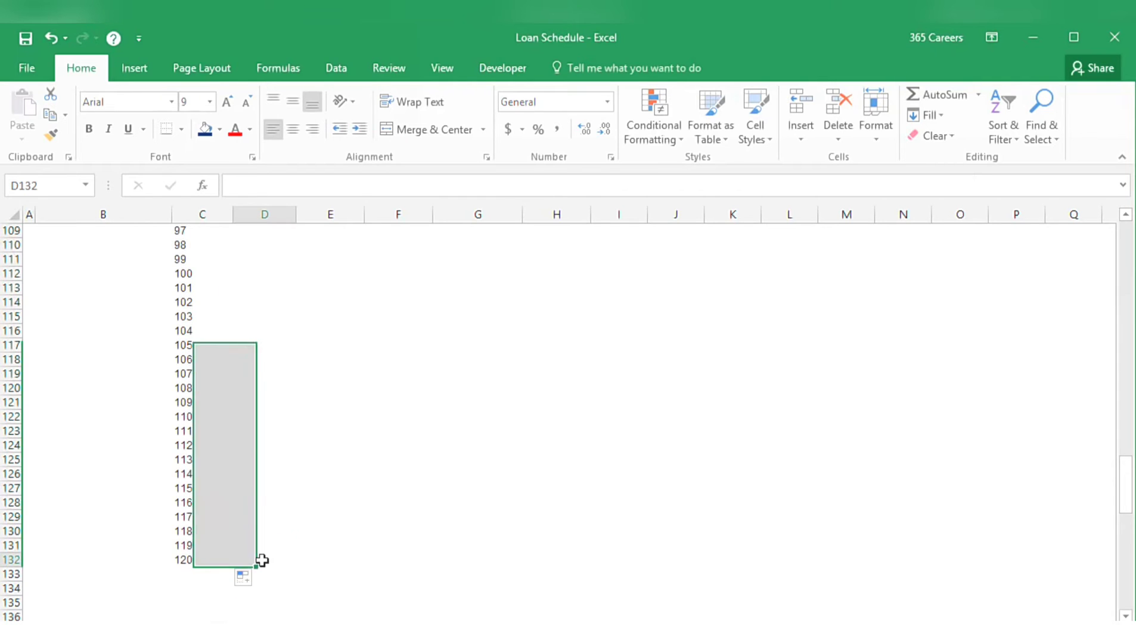
# Link the first period's payment in D13 to the monthly payment with the absolute reference =$C$8.
pyautogui.scroll(20, 262, 560)
pyautogui.scroll(10, 262, 560)
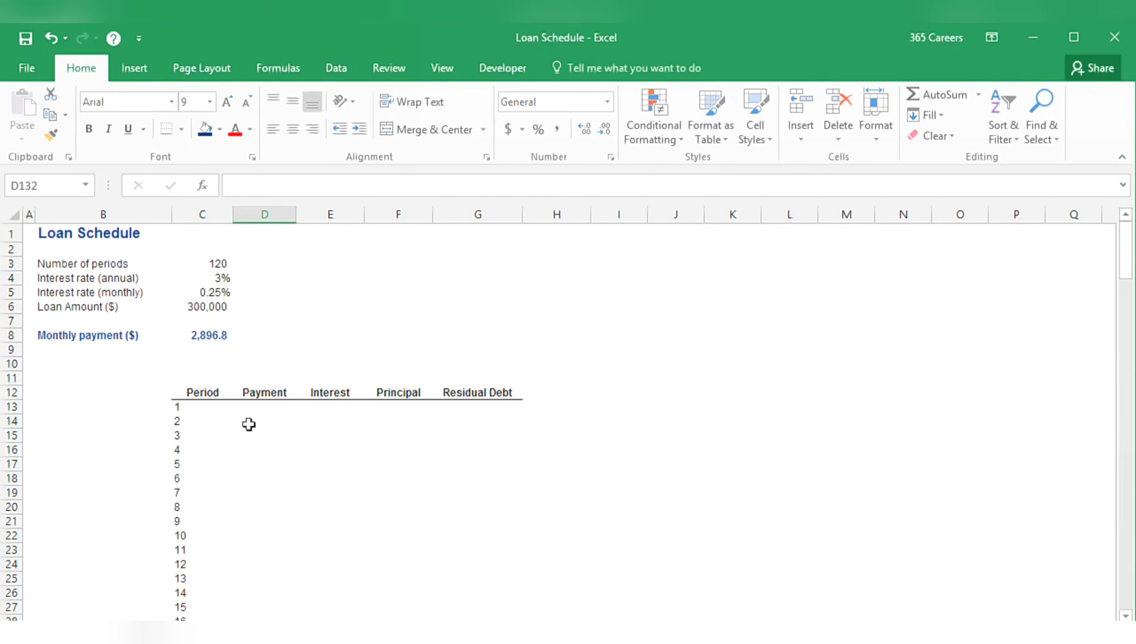
pyautogui.click(262, 407)
pyautogui.write('=')
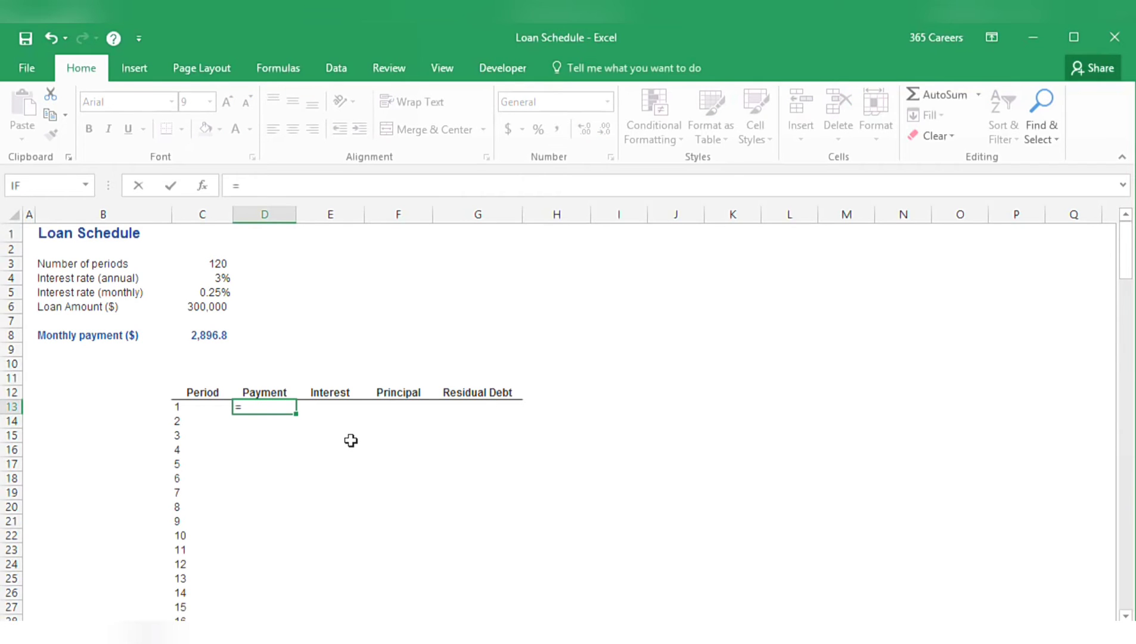
pyautogui.press('Left')
pyautogui.press('Up')
pyautogui.press('Up')
pyautogui.press('Up')
pyautogui.press('Up')
pyautogui.press('Up')
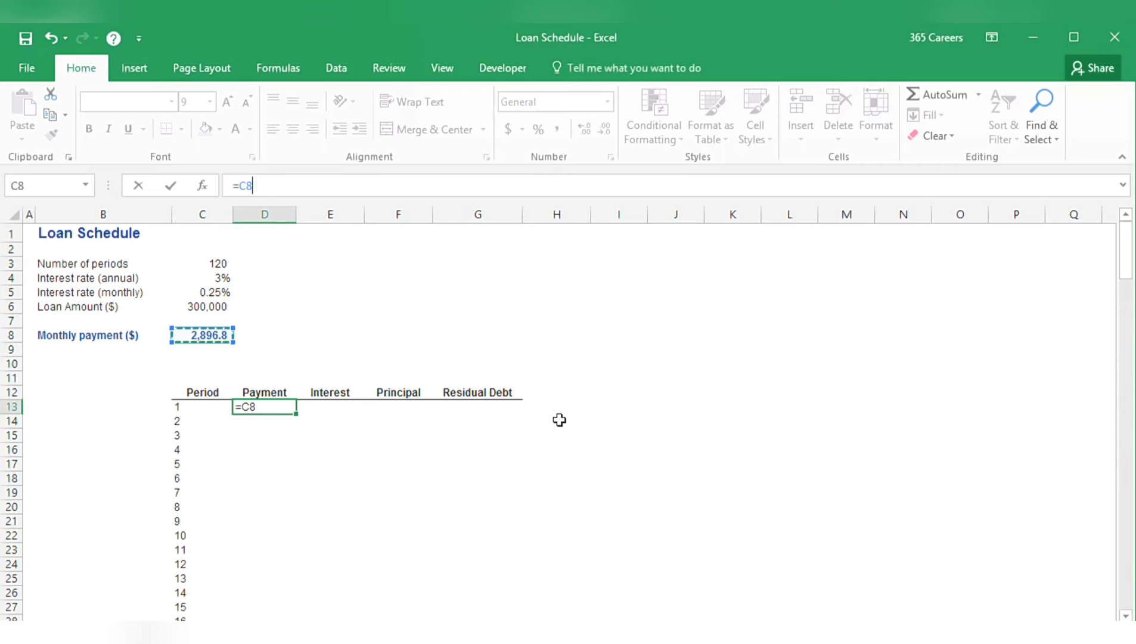
pyautogui.press('F4')
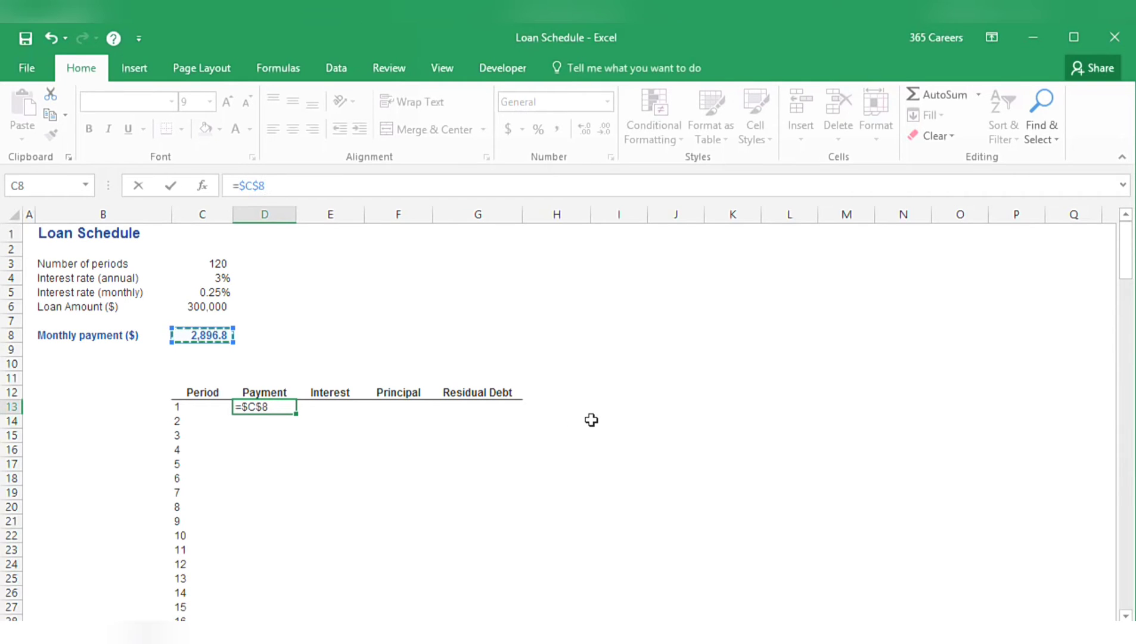
pyautogui.press('Return')
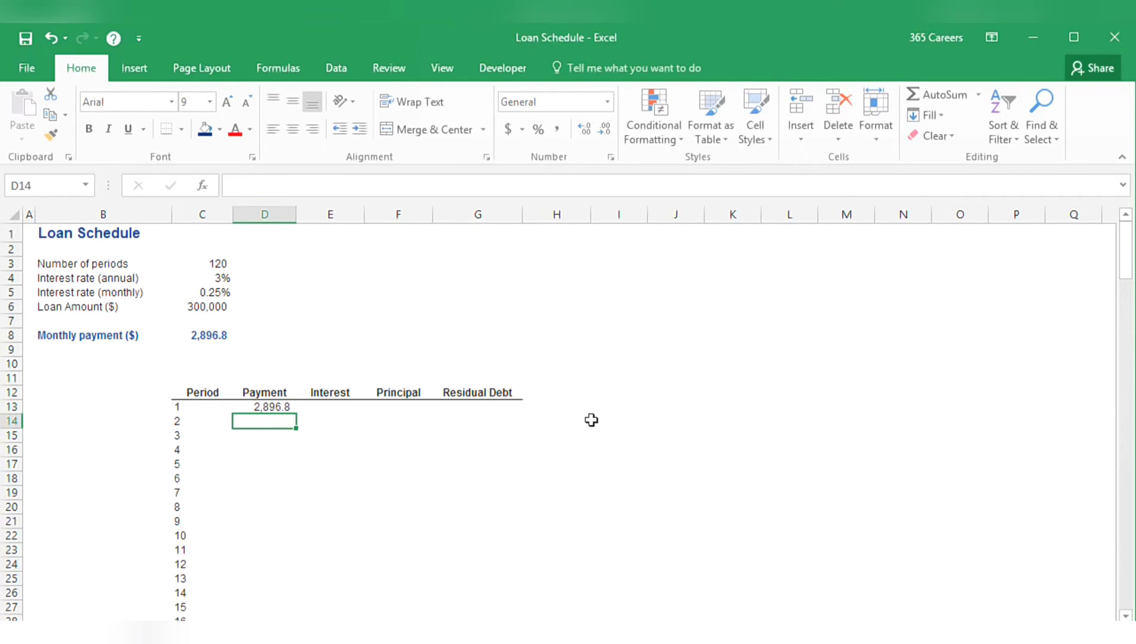
# Fill the payment formula from D13 down the Payment column for all the remaining periods.
pyautogui.click(271, 407)
pyautogui.doubleClick(298, 414)
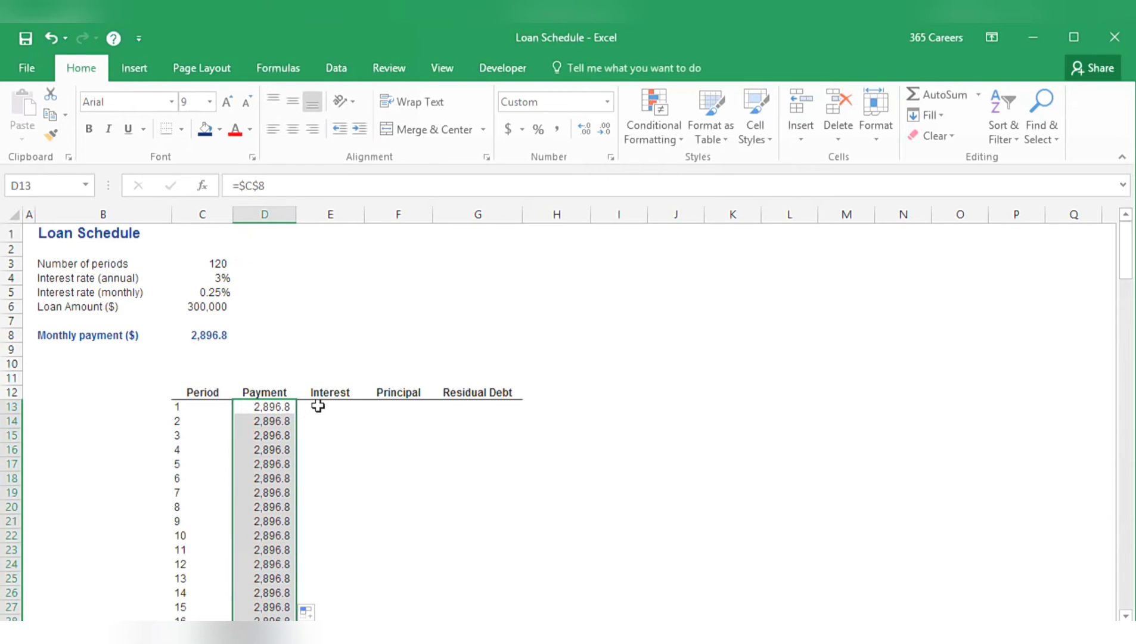
# Calculate the first period's interest in E13 as loan amount times monthly interest rate with the formula =C6*C5.
pyautogui.click(319, 407)
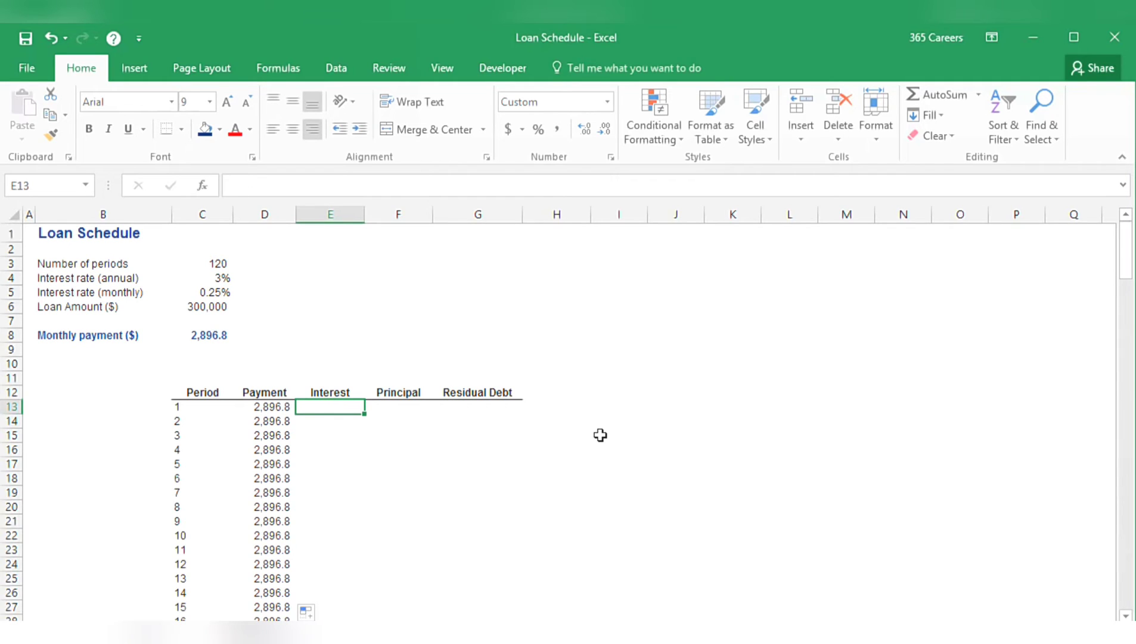
pyautogui.press('Right')
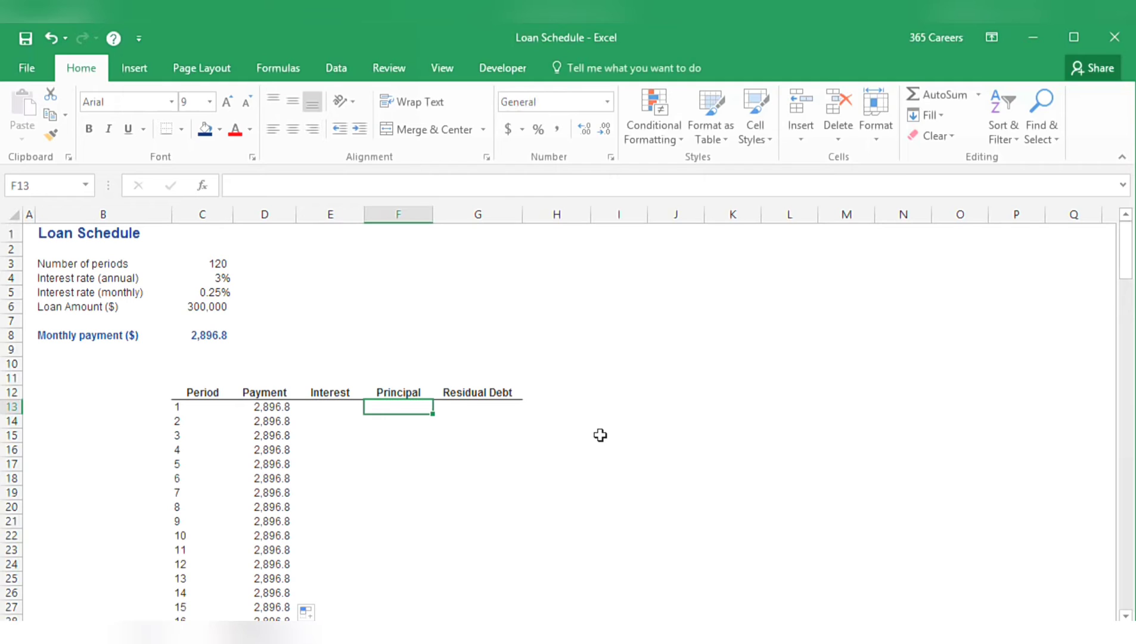
pyautogui.press('Left')
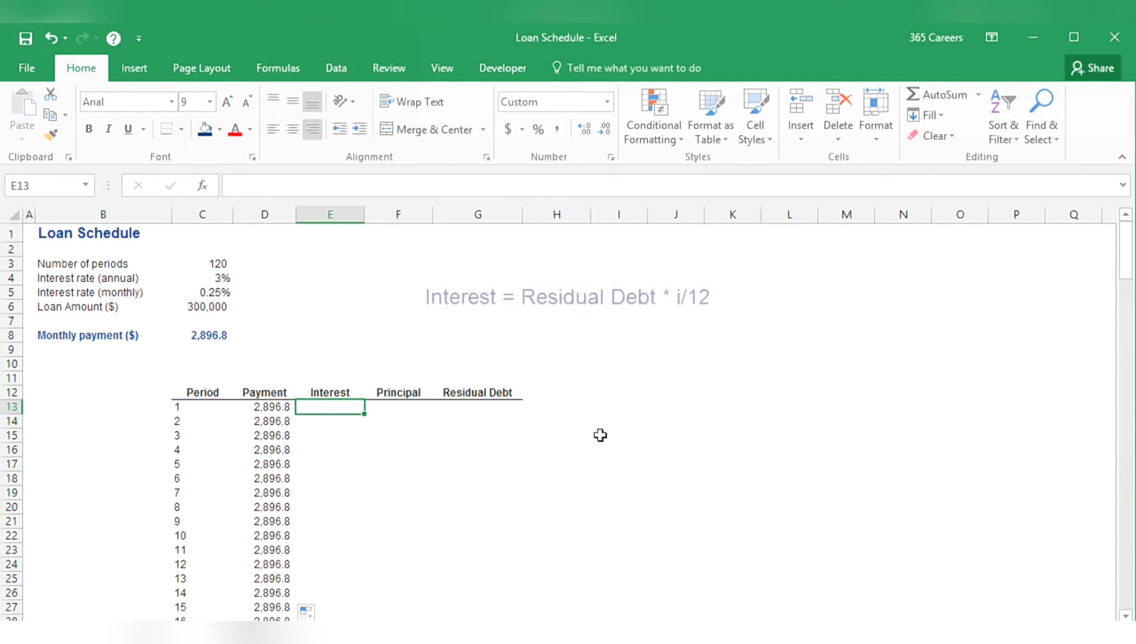
pyautogui.write('=')
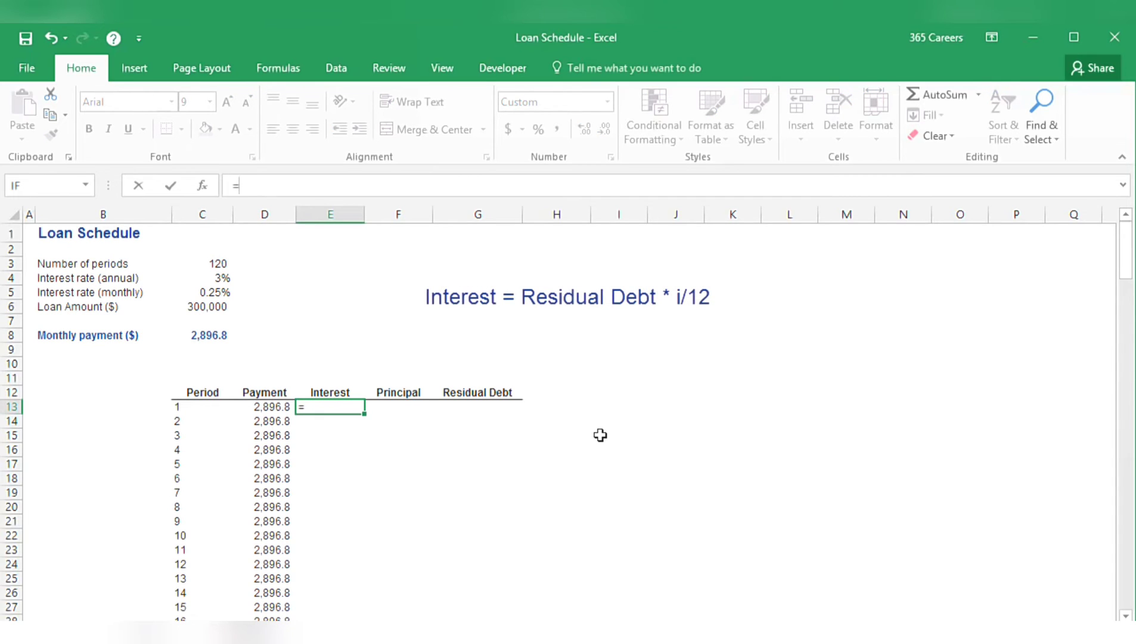
pyautogui.press('Left')
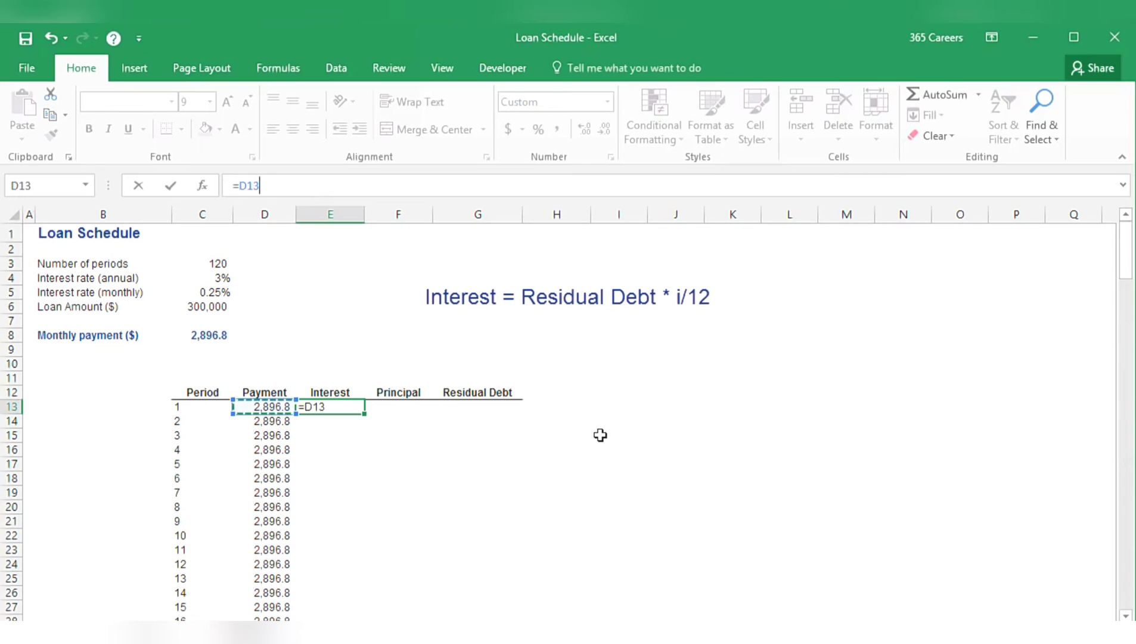
pyautogui.press('Left')
pyautogui.press('Up')
pyautogui.press('Up')
pyautogui.press('Up')
pyautogui.press('Up')
pyautogui.press('Up')
pyautogui.press('Up')
pyautogui.press('Up')
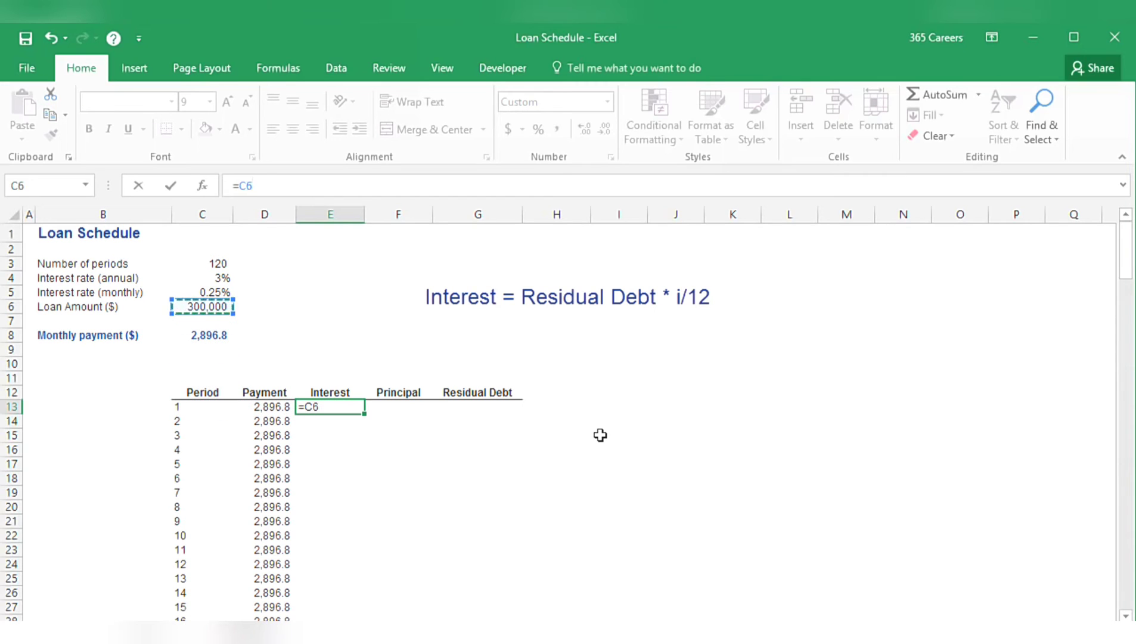
pyautogui.write('*')
pyautogui.press('Left')
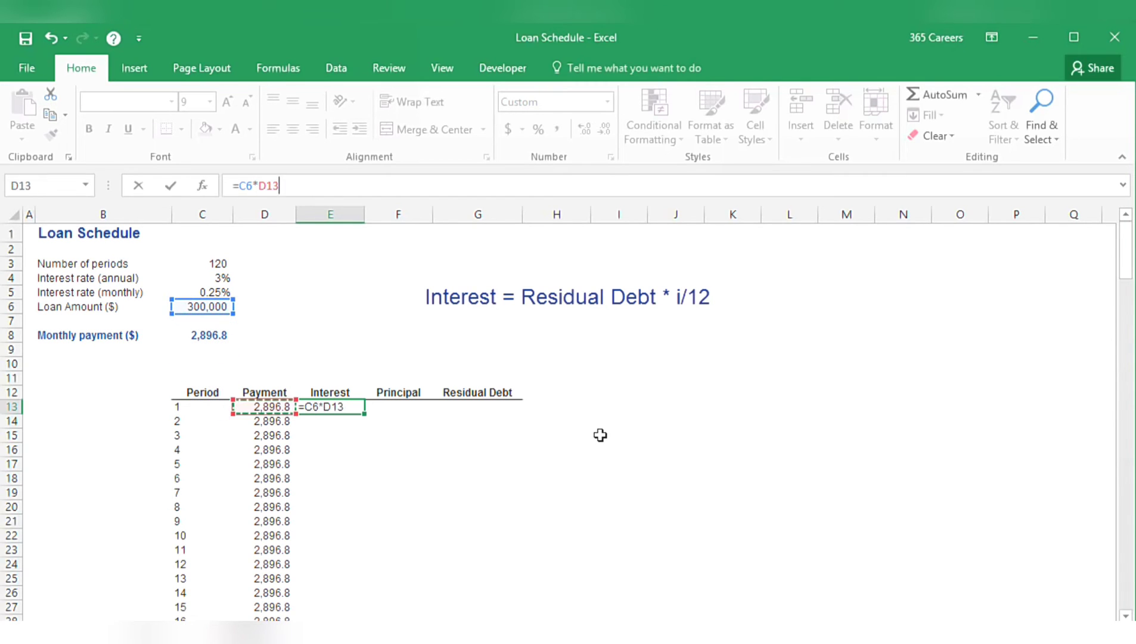
pyautogui.press('Left')
pyautogui.press('Up')
pyautogui.press('Up')
pyautogui.press('Up')
pyautogui.press('Up')
pyautogui.press('Up')
pyautogui.press('Up')
pyautogui.press('Up')
pyautogui.press('Up')
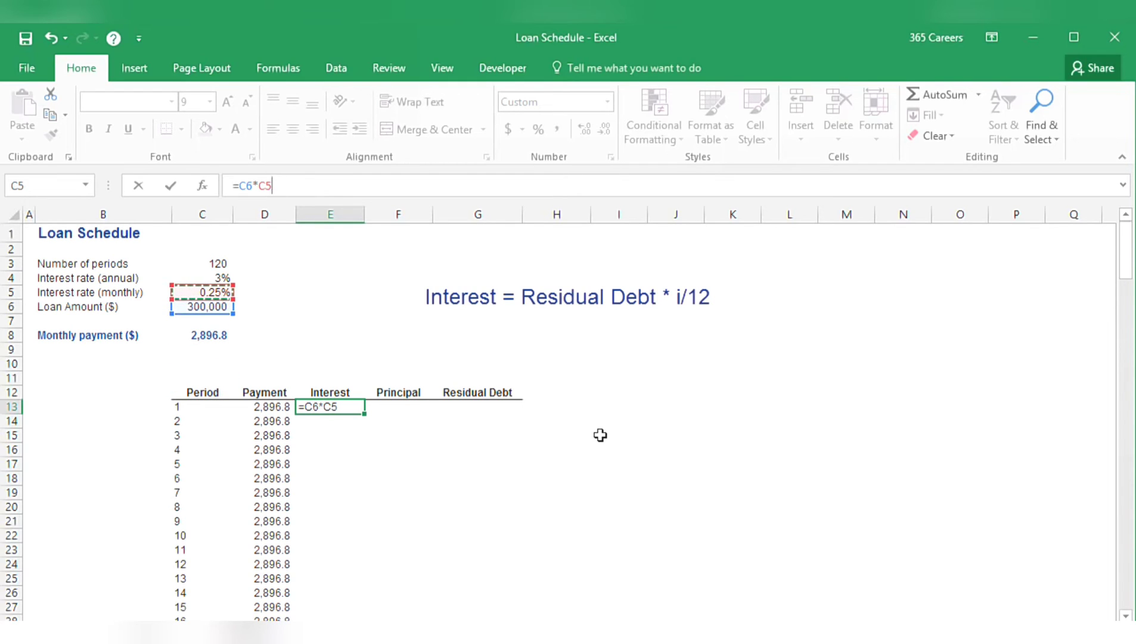
pyautogui.hotkey('ctrl', 'Return')
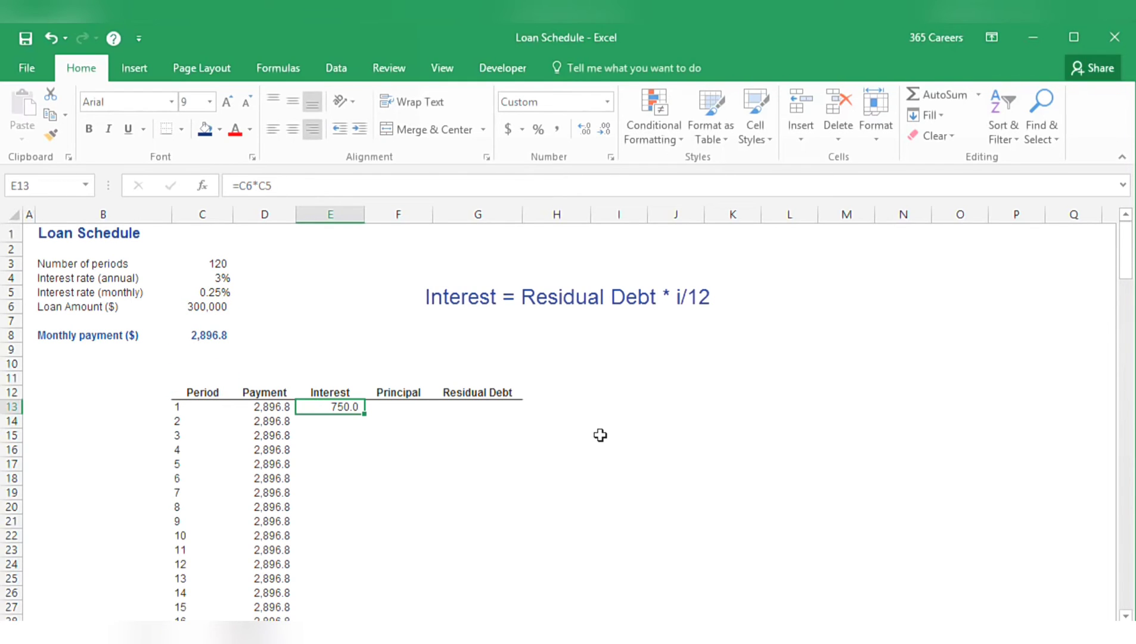
# Calculate the first period's principal in F13 as payment minus interest with the formula =D13-E13.
pyautogui.press('Right')
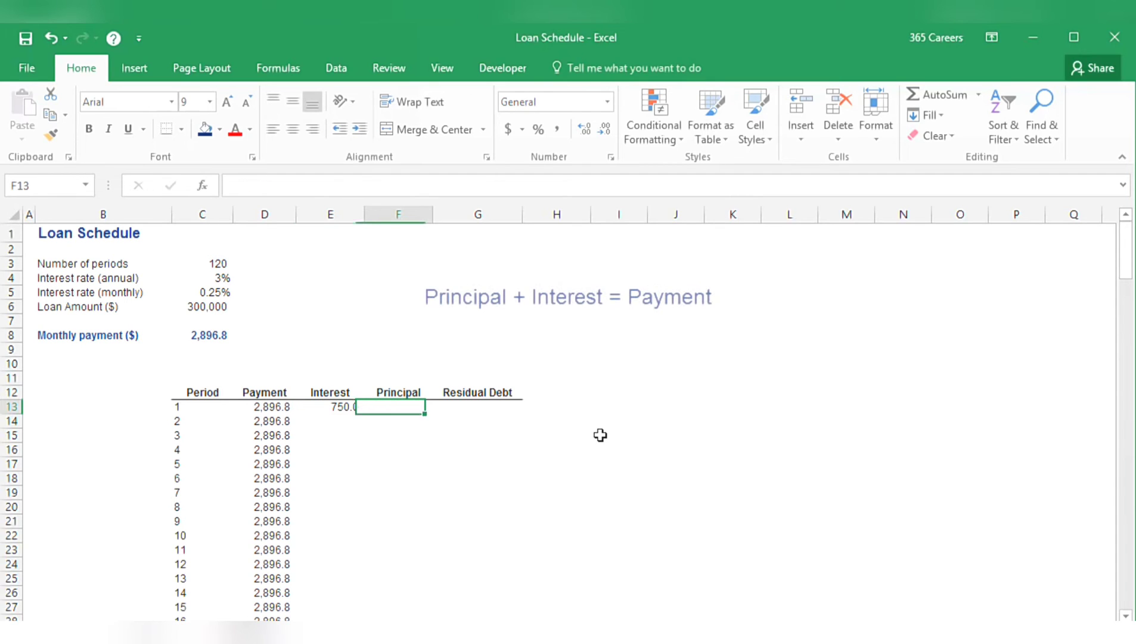
pyautogui.write('=')
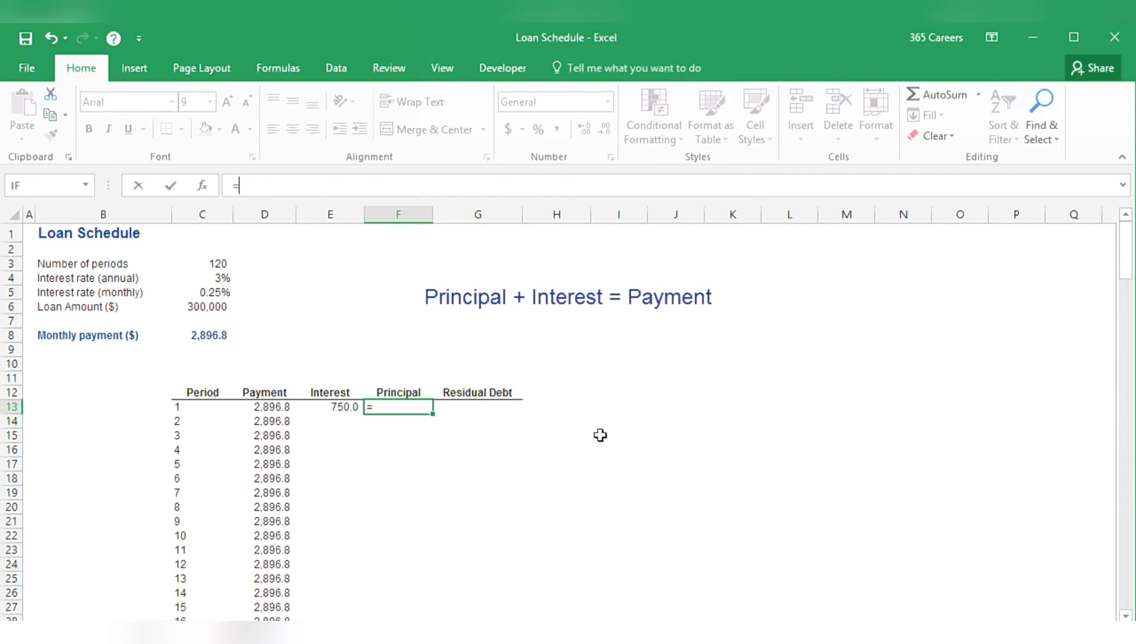
pyautogui.press('Left')
pyautogui.press('Left')
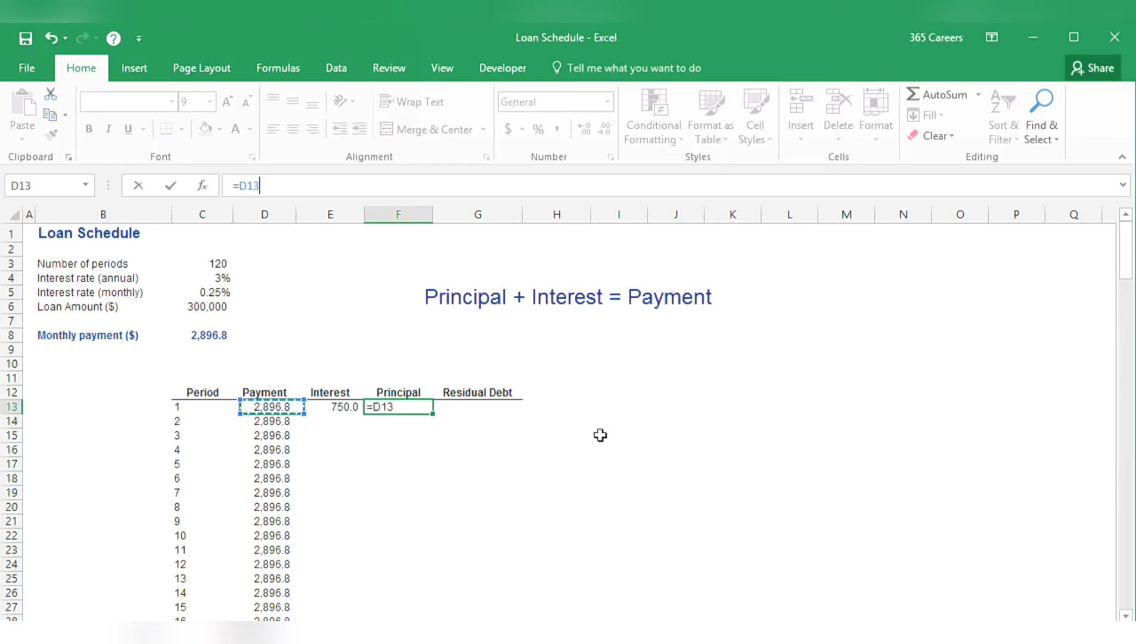
pyautogui.write('-')
pyautogui.press('Left')
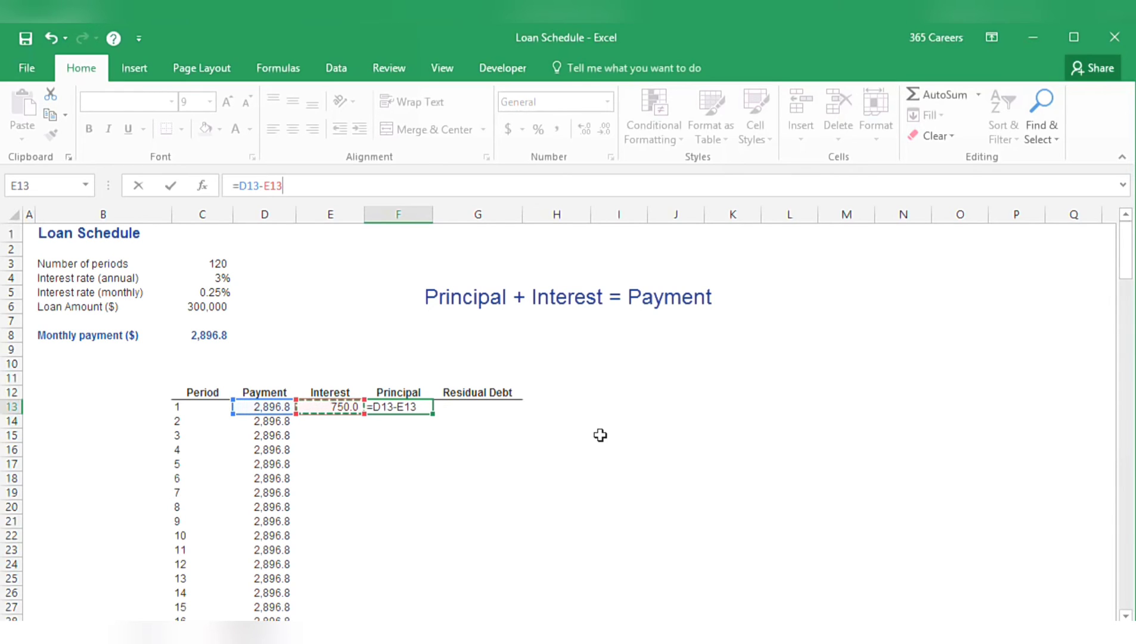
pyautogui.hotkey('ctrl', 'Return')
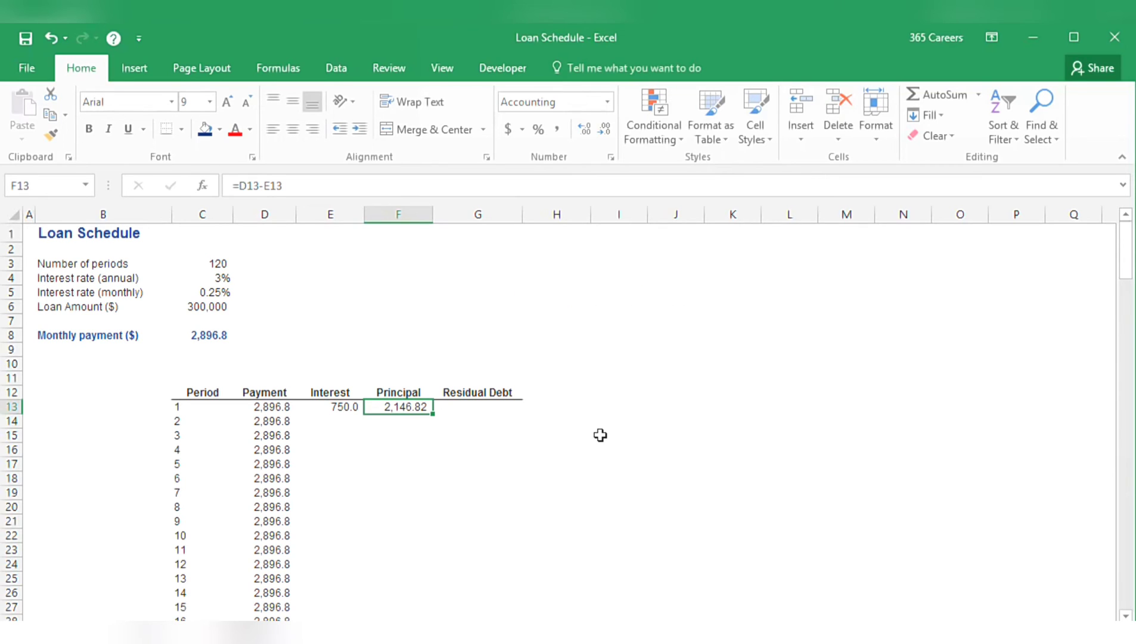
# Calculate the first period's residual debt in G13 as loan amount minus principal with the formula =C6-F13.
pyautogui.press('Right')
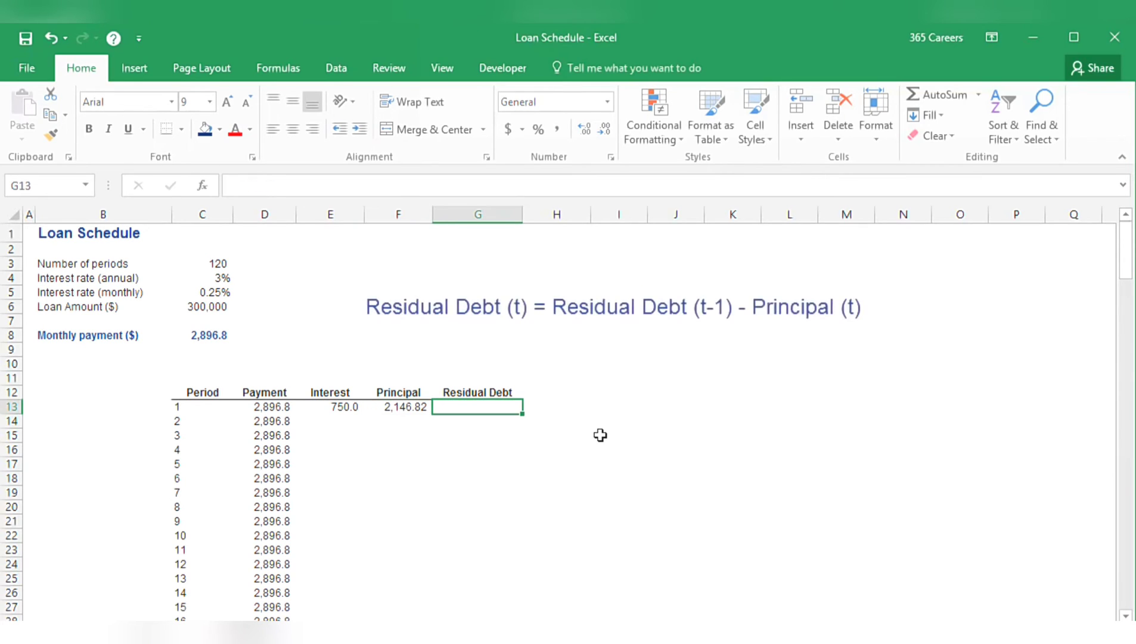
pyautogui.write('=')
pyautogui.press('Left')
pyautogui.press('Left')
pyautogui.press('Left')
pyautogui.press('Left')
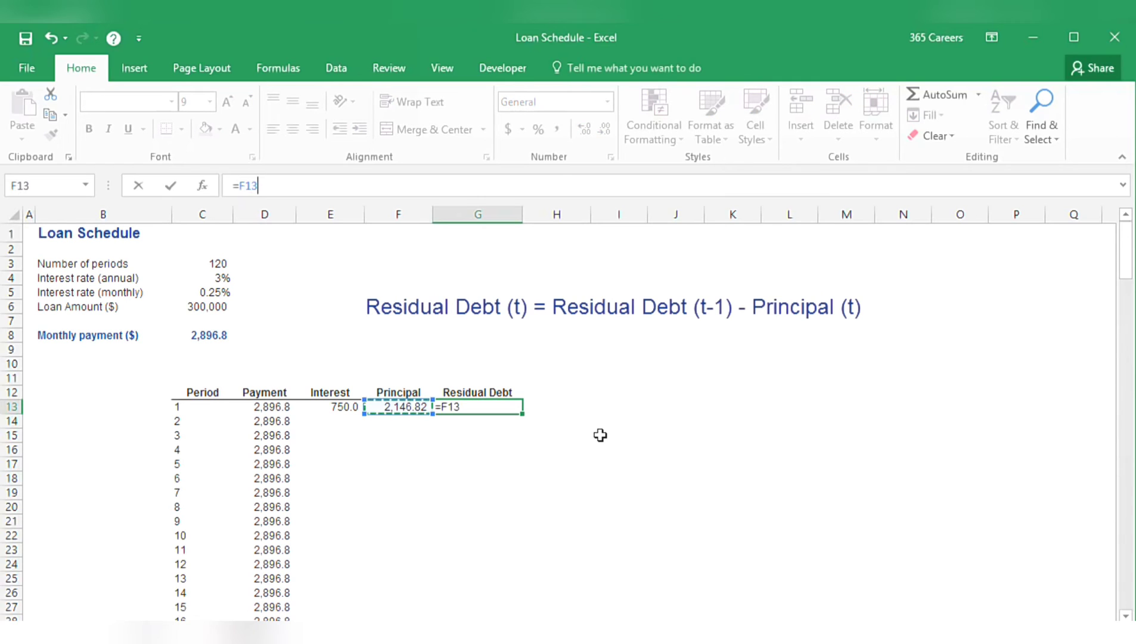
pyautogui.press('Up')
pyautogui.press('Up')
pyautogui.press('Up')
pyautogui.press('Up')
pyautogui.press('Up')
pyautogui.press('Up')
pyautogui.press('Up')
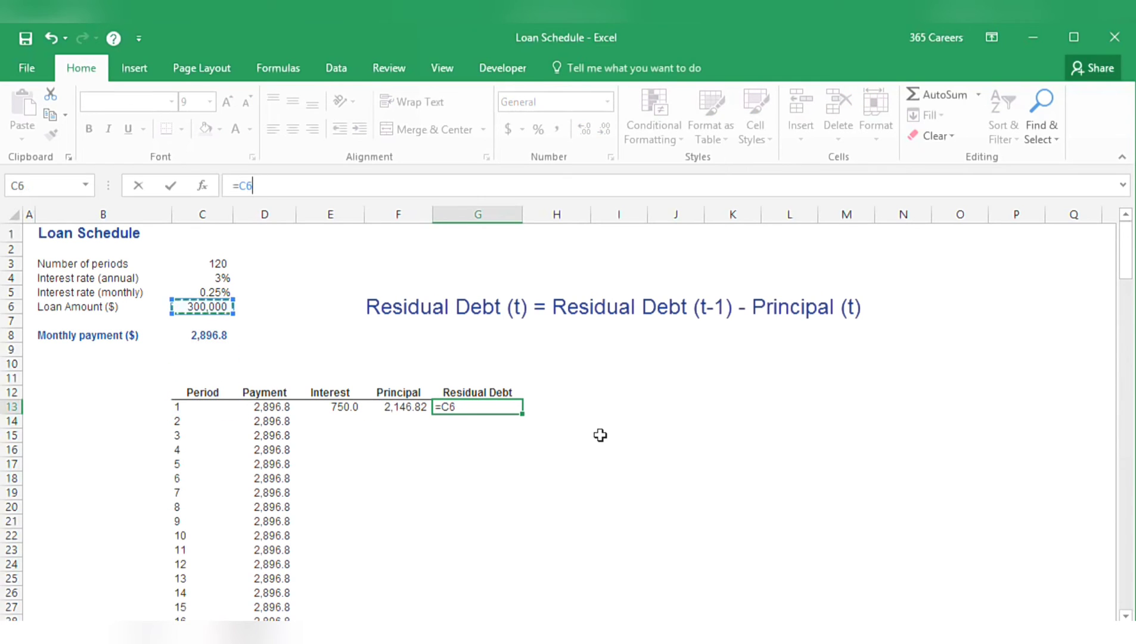
pyautogui.write('-')
pyautogui.press('Left')
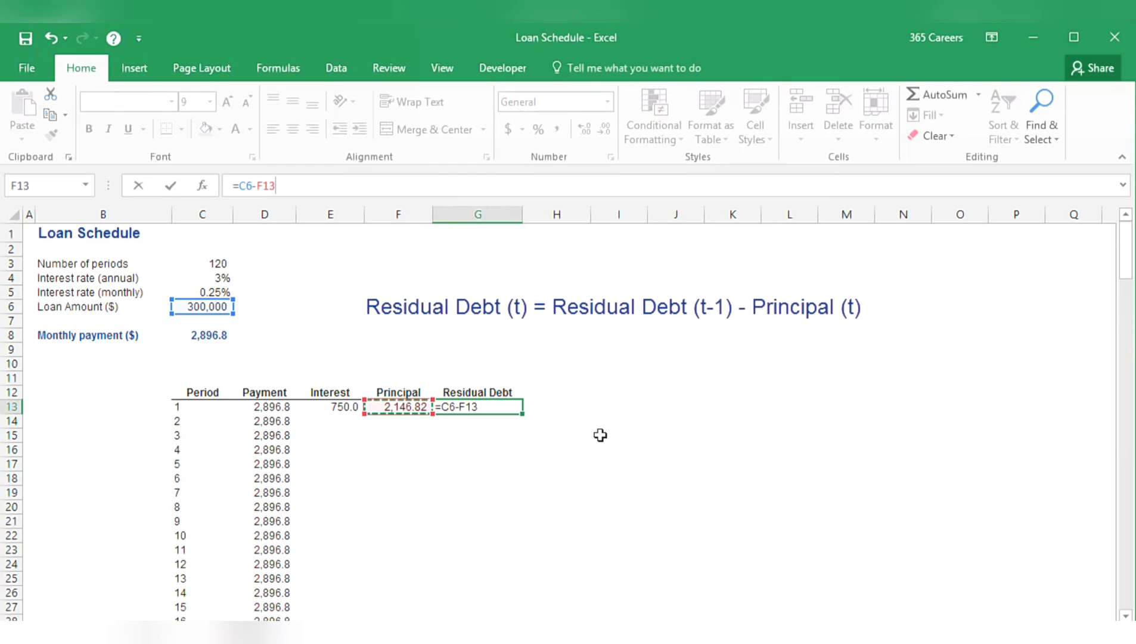
pyautogui.hotkey('ctrl', 'Return')
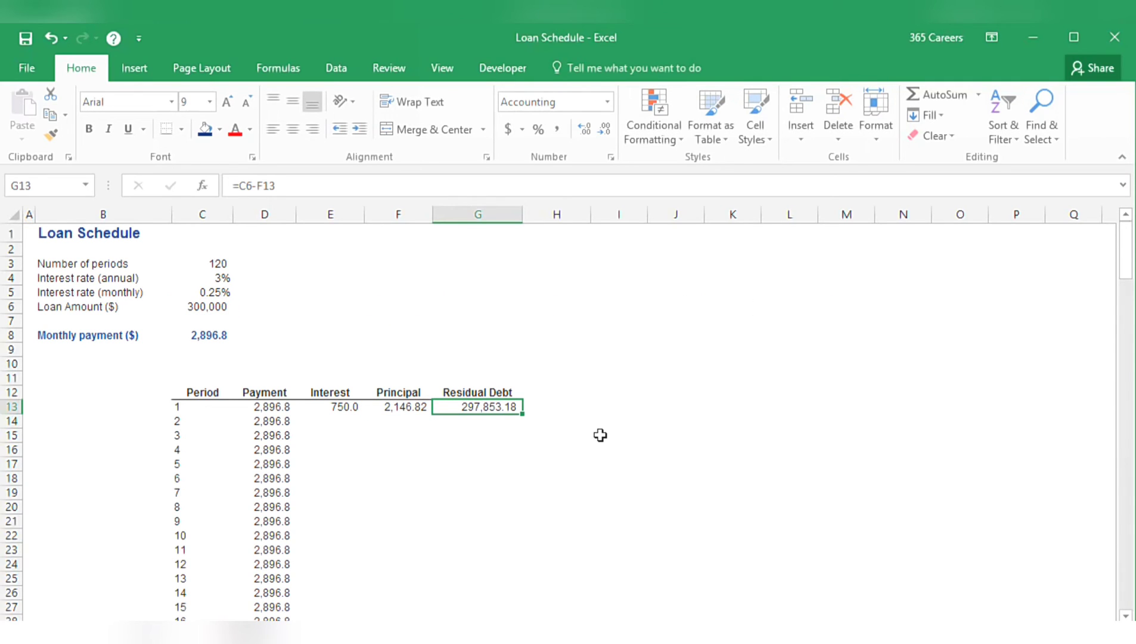
# Calculate the second period's interest in E14 from the fixed monthly rate and the previous residual debt with the formula =$C$5*G13.
pyautogui.press('Down')
pyautogui.press('Left')
pyautogui.press('Left')
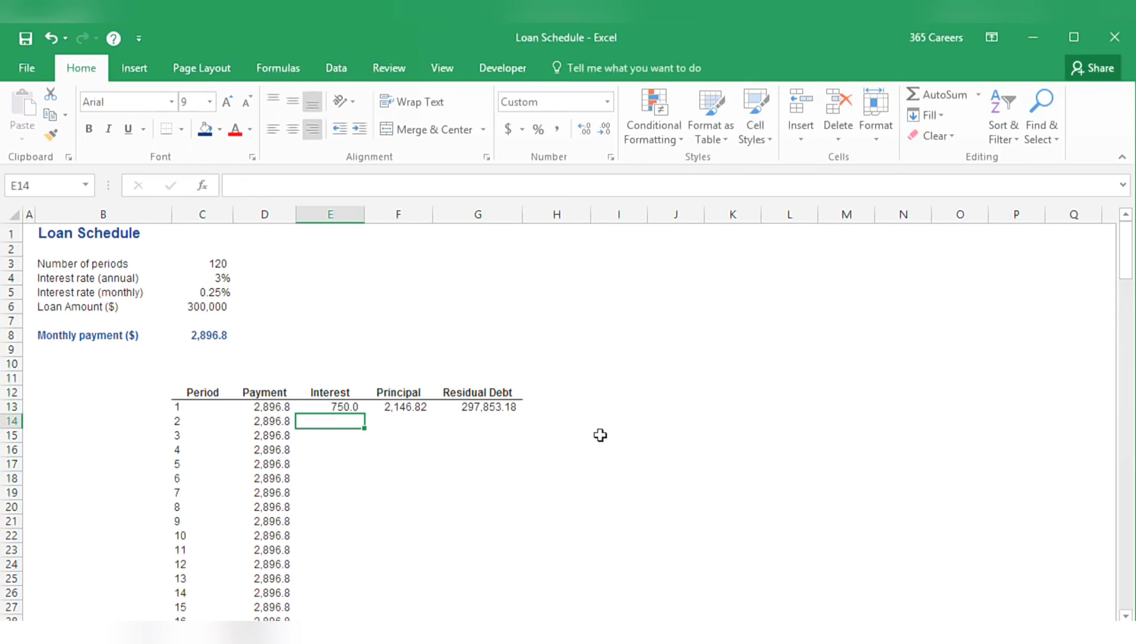
pyautogui.write('=')
pyautogui.press('Left')
pyautogui.press('Left')
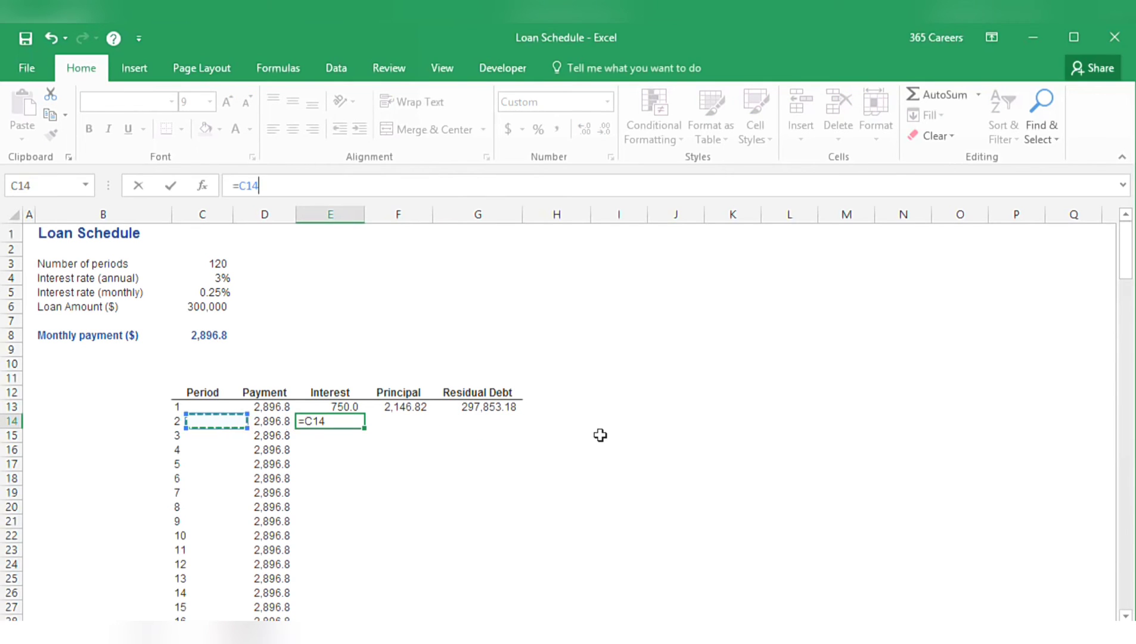
pyautogui.press('Up')
pyautogui.press('Up')
pyautogui.press('Up')
pyautogui.press('Up')
pyautogui.press('Up')
pyautogui.press('Up')
pyautogui.press('Up')
pyautogui.press('Up')
pyautogui.press('Up')
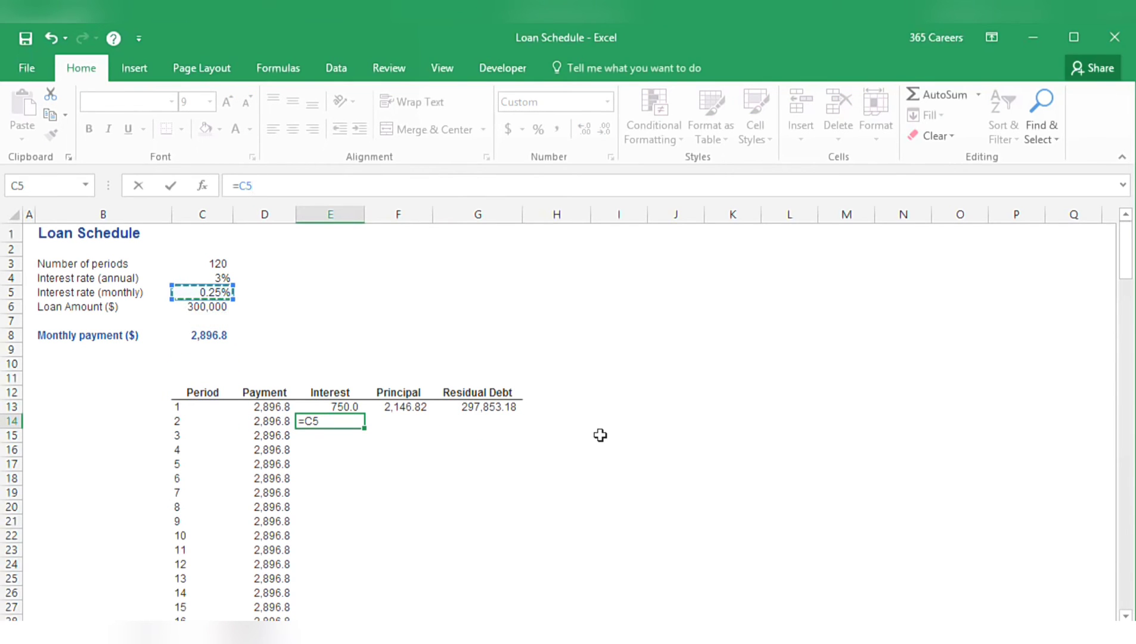
pyautogui.press('F4')
pyautogui.write('*')
pyautogui.press('Up')
pyautogui.press('Right')
pyautogui.press('Right')
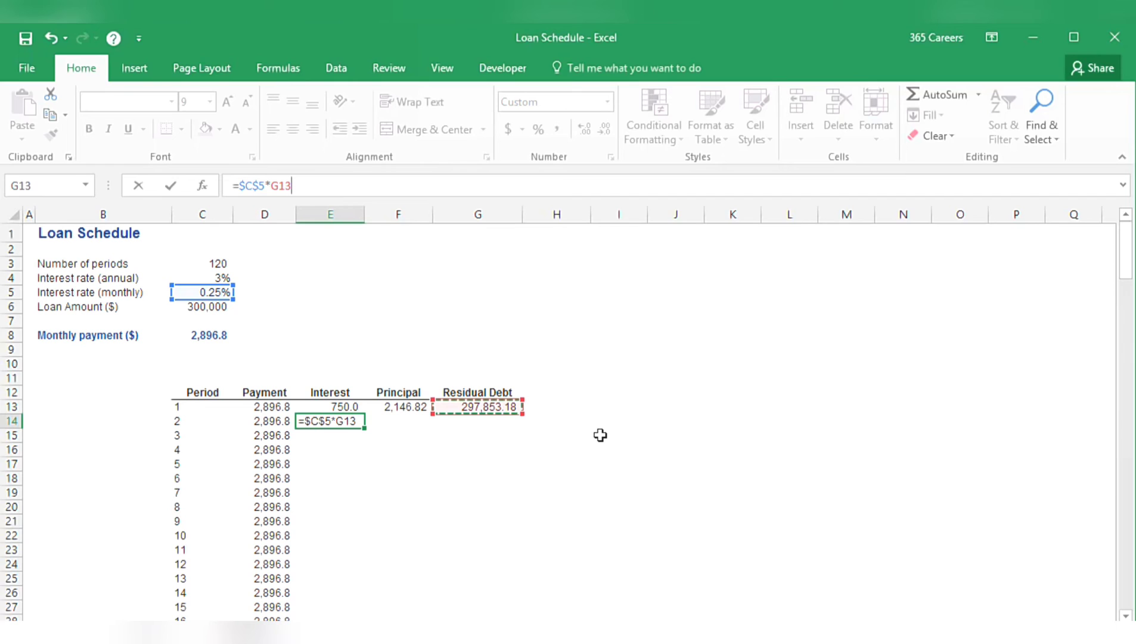
pyautogui.hotkey('ctrl', 'Return')
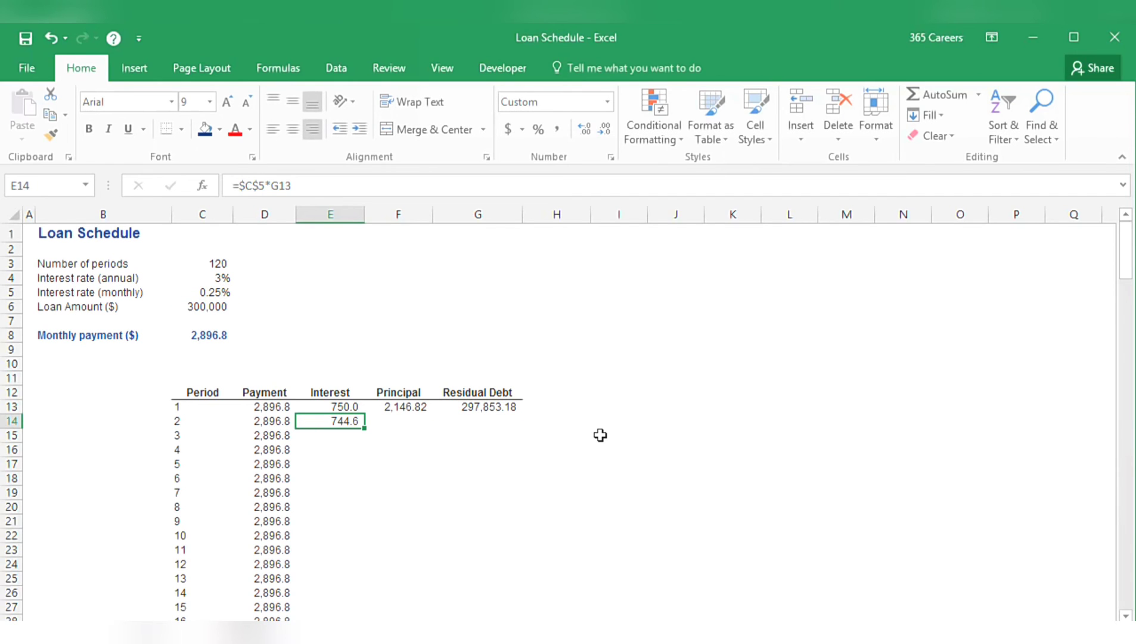
# Calculate the second period's principal in F14 as payment minus interest with the formula =D14-E14.
pyautogui.press('Right')
pyautogui.write('=')
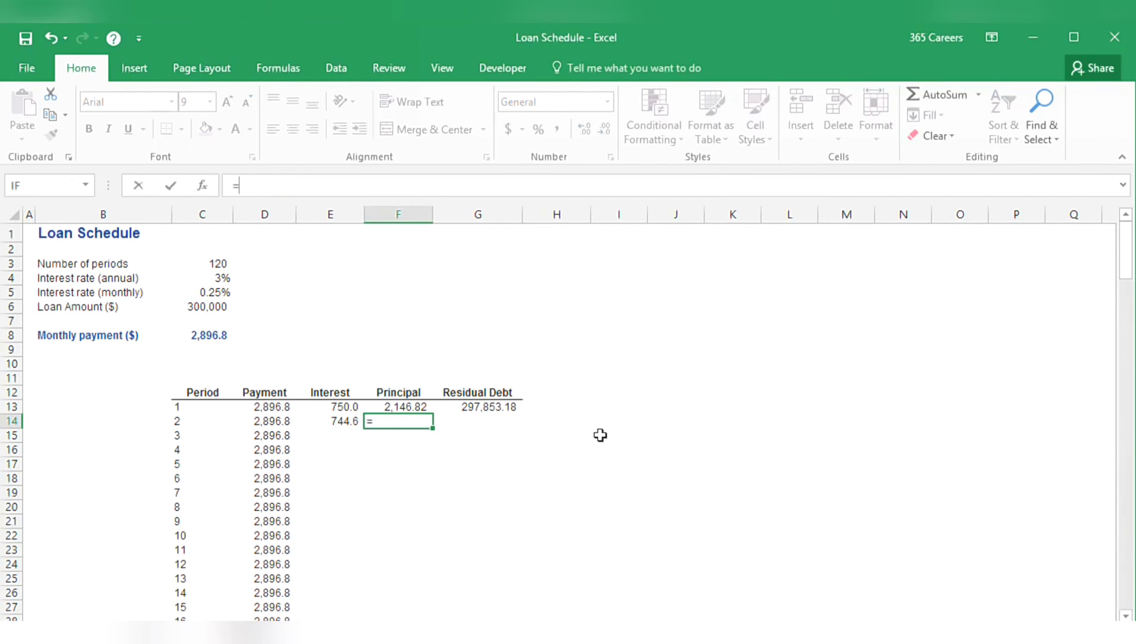
pyautogui.press('Left')
pyautogui.press('Left')
pyautogui.write('-')
pyautogui.press('Left')
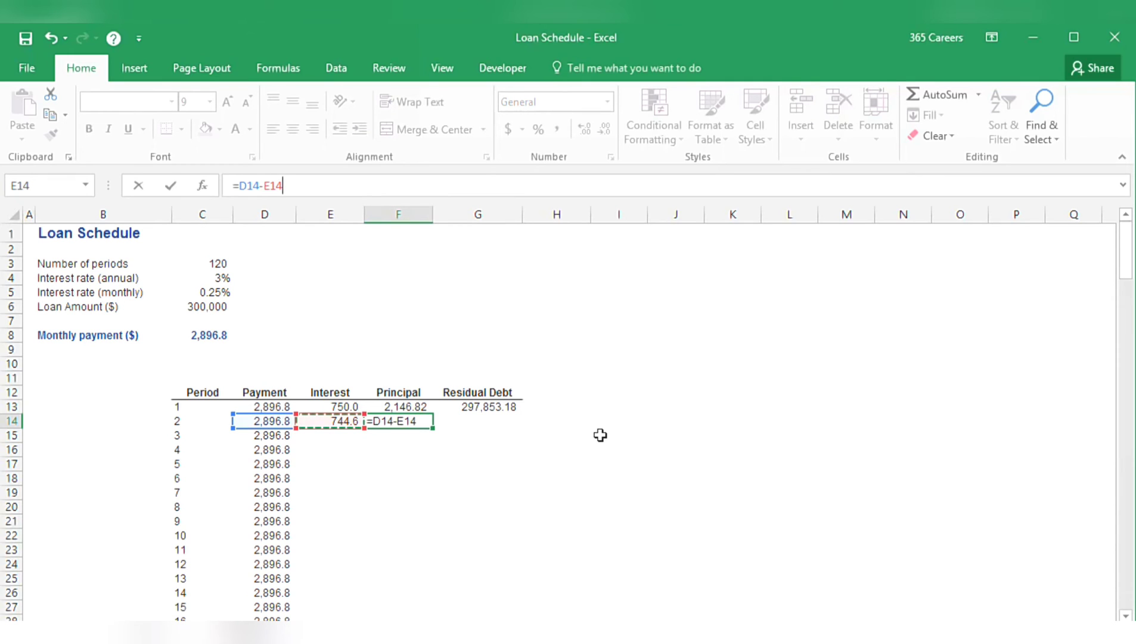
pyautogui.hotkey('ctrl', 'Return')
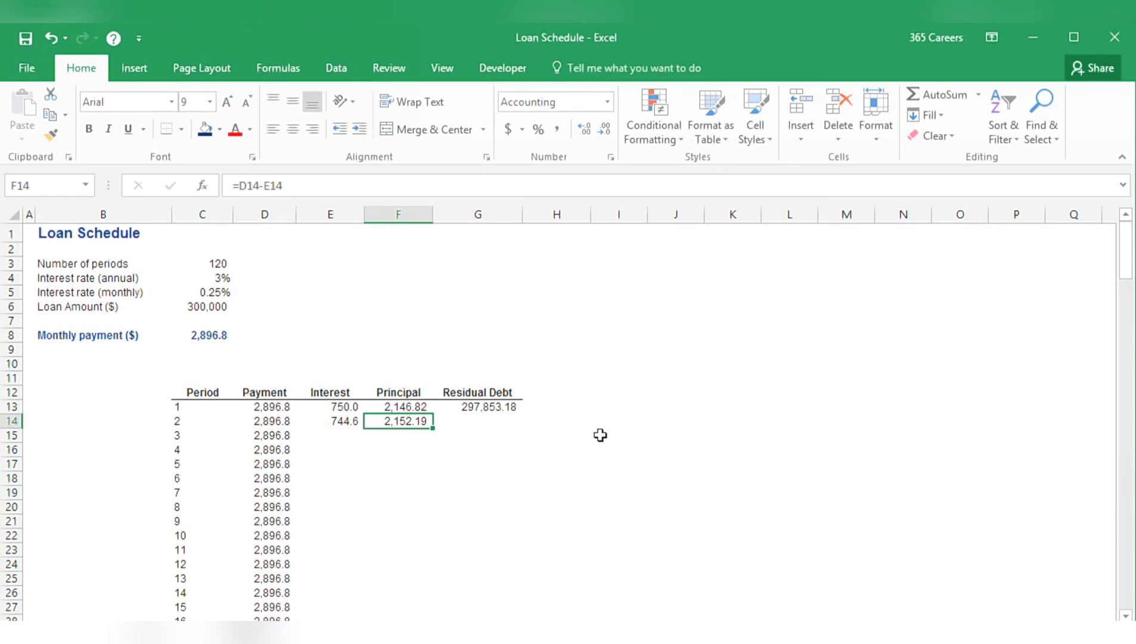
# Calculate the second period's residual debt in G14 as previous residual debt minus current principal with the formula =G13-F14.
pyautogui.press('Right')
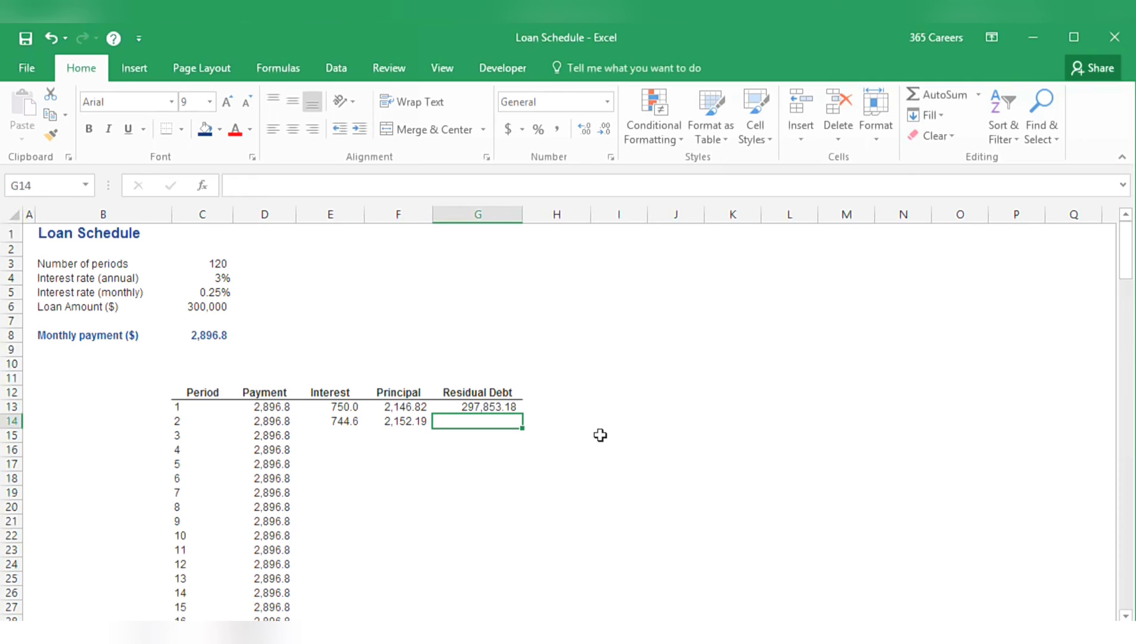
pyautogui.write('=')
pyautogui.press('Up')
pyautogui.write('-')
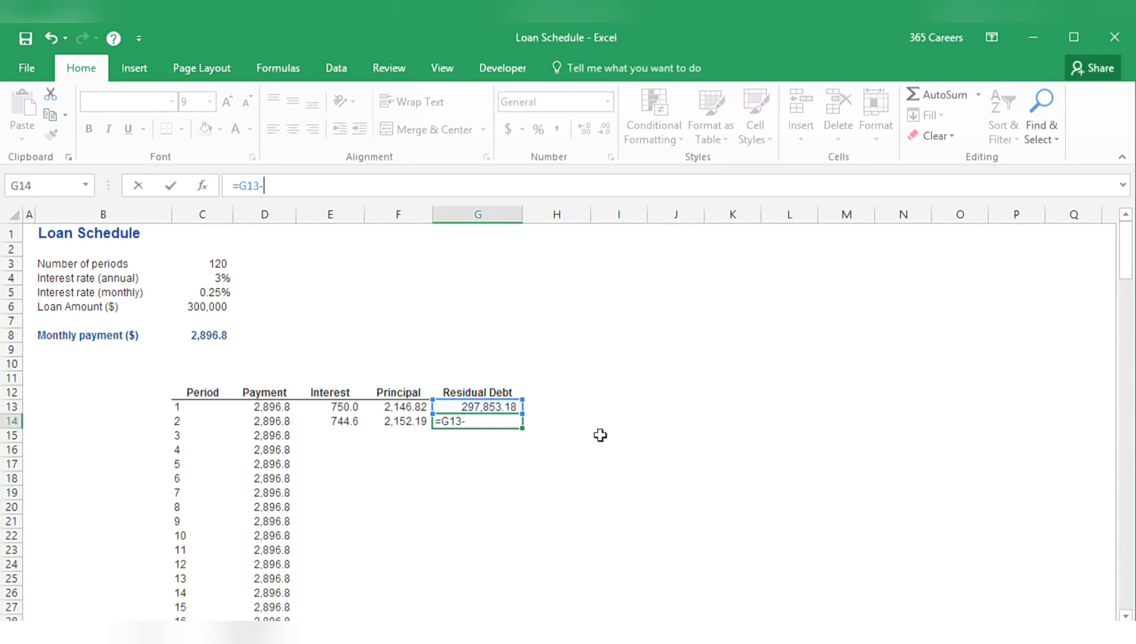
pyautogui.press('Left')
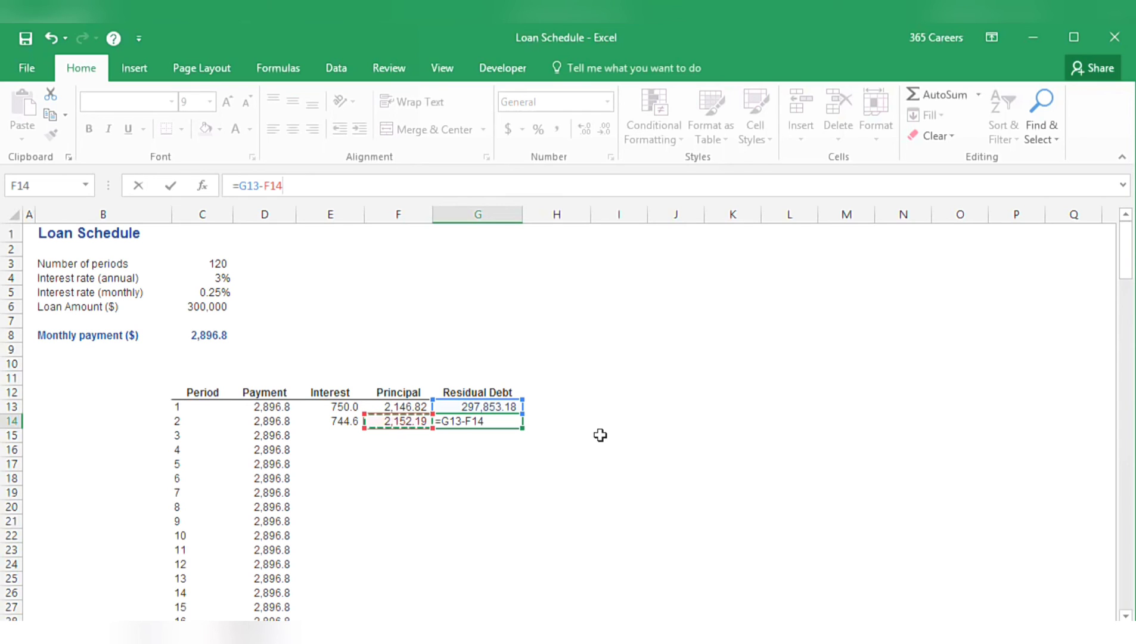
pyautogui.hotkey('ctrl', 'Return')
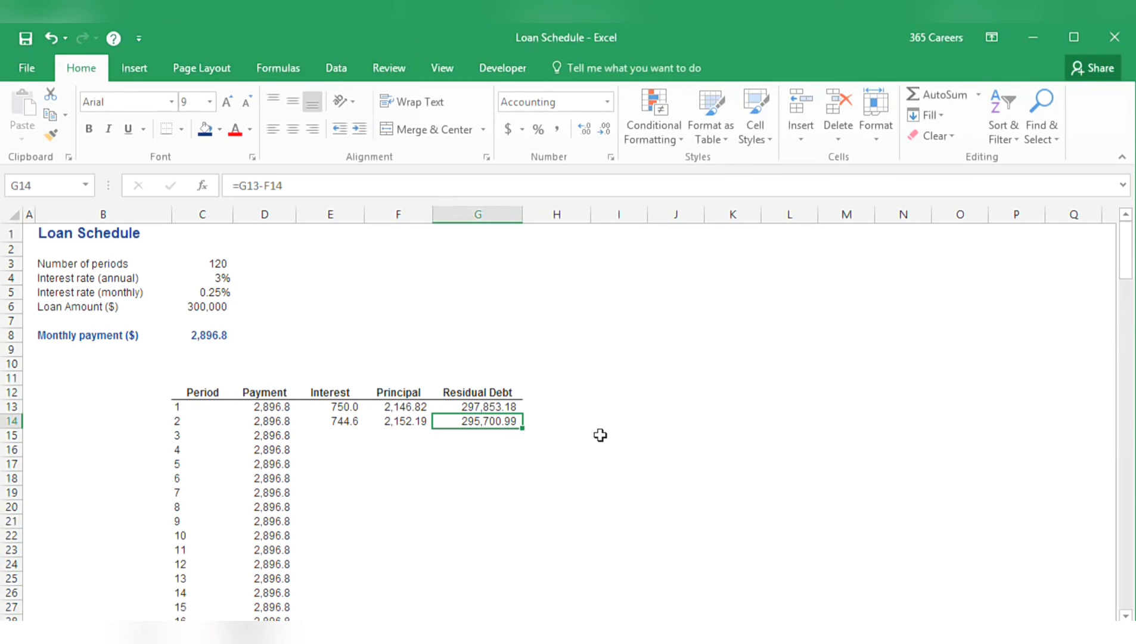
# Fill the interest, principal and residual debt formulas from E14:G14 down through all the remaining periods.
pyautogui.hotkey('shift', 'Left')
pyautogui.hotkey('shift', 'Left')
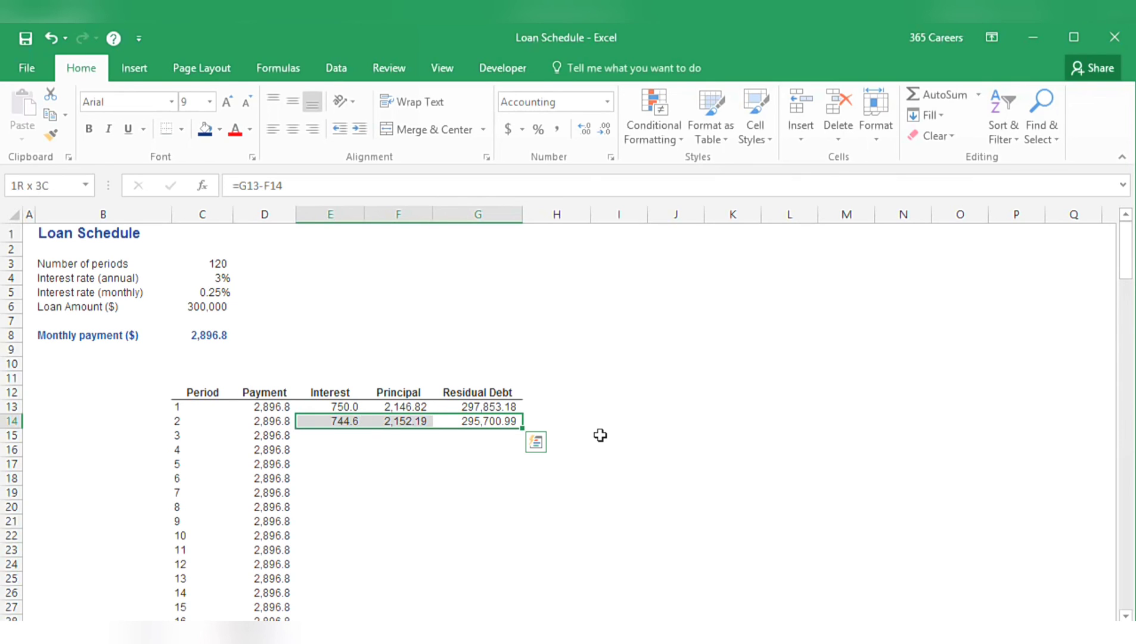
pyautogui.doubleClick(523, 428)
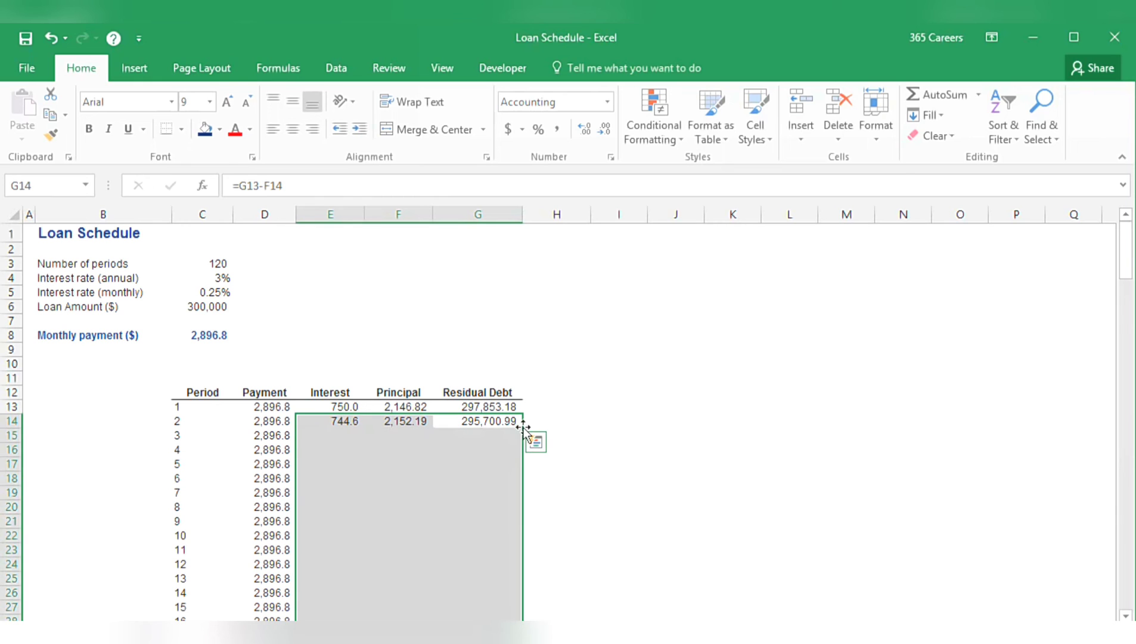
pyautogui.click(555, 422)
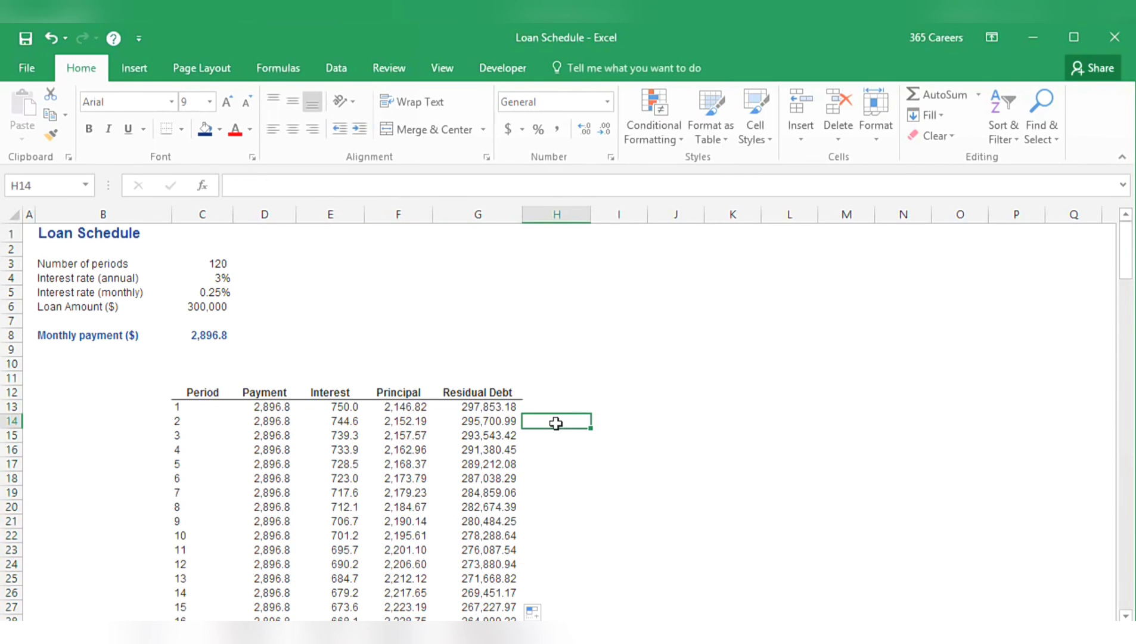
# Review the filled schedule down to period 120 and check the final residual debt in G132.
pyautogui.scroll(-4, 560, 428)
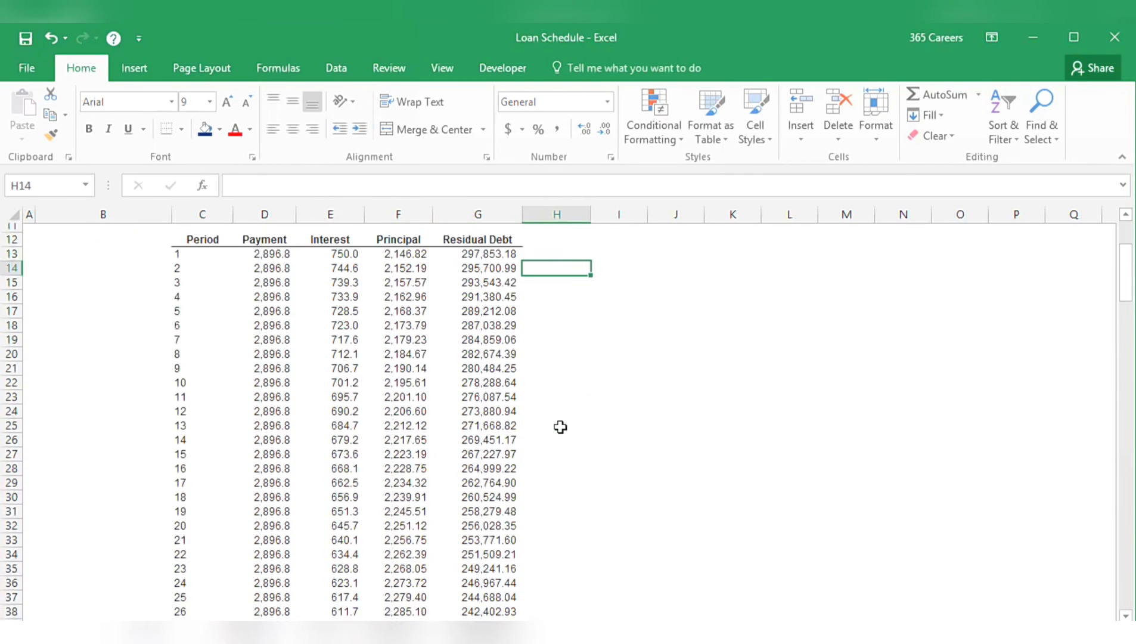
pyautogui.scroll(-6, 560, 427)
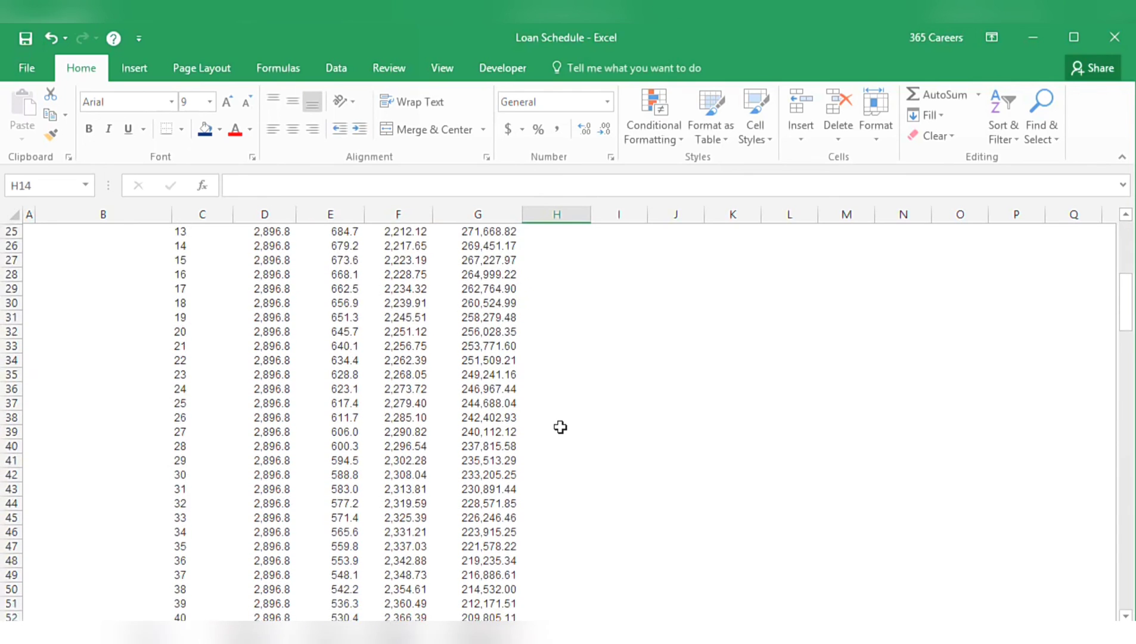
pyautogui.scroll(-8, 561, 427)
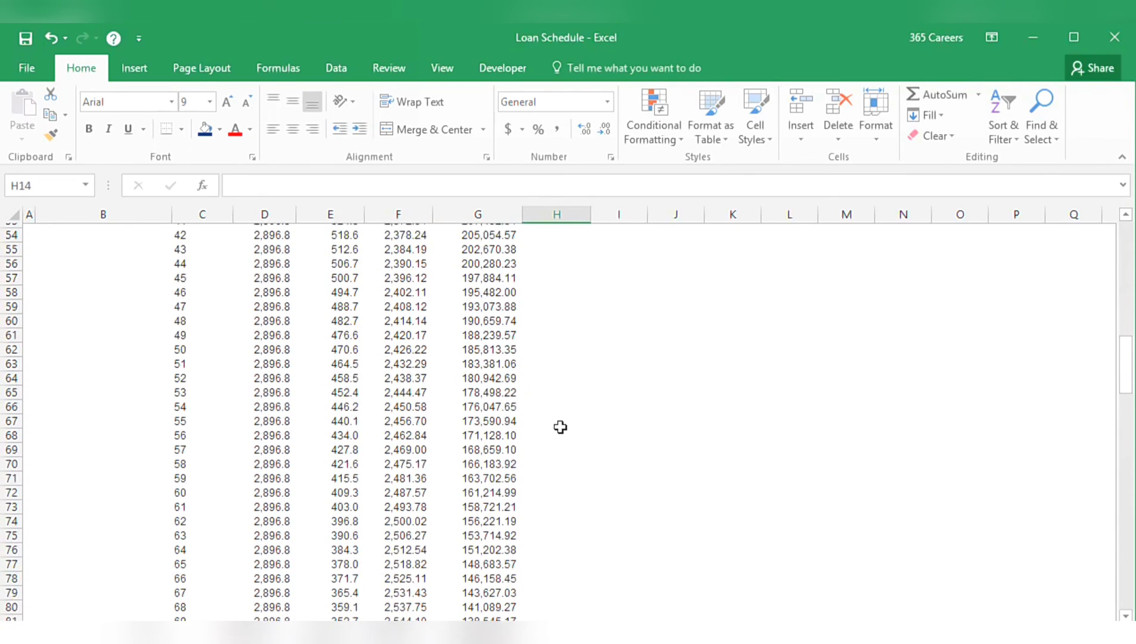
pyautogui.scroll(-14, 560, 426)
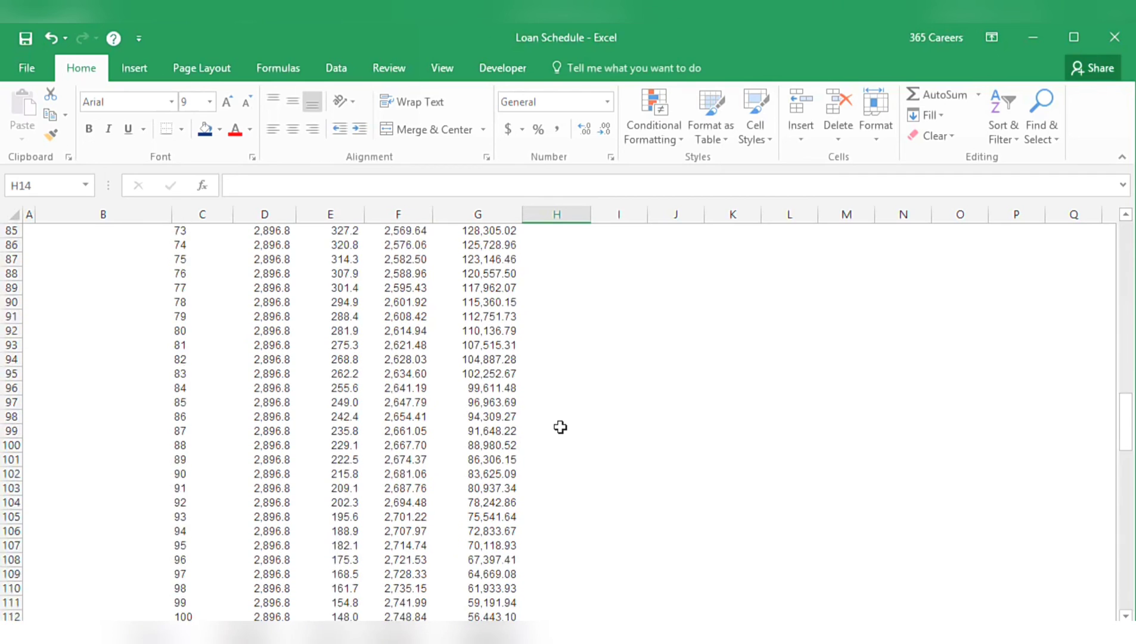
pyautogui.scroll(-10, 561, 427)
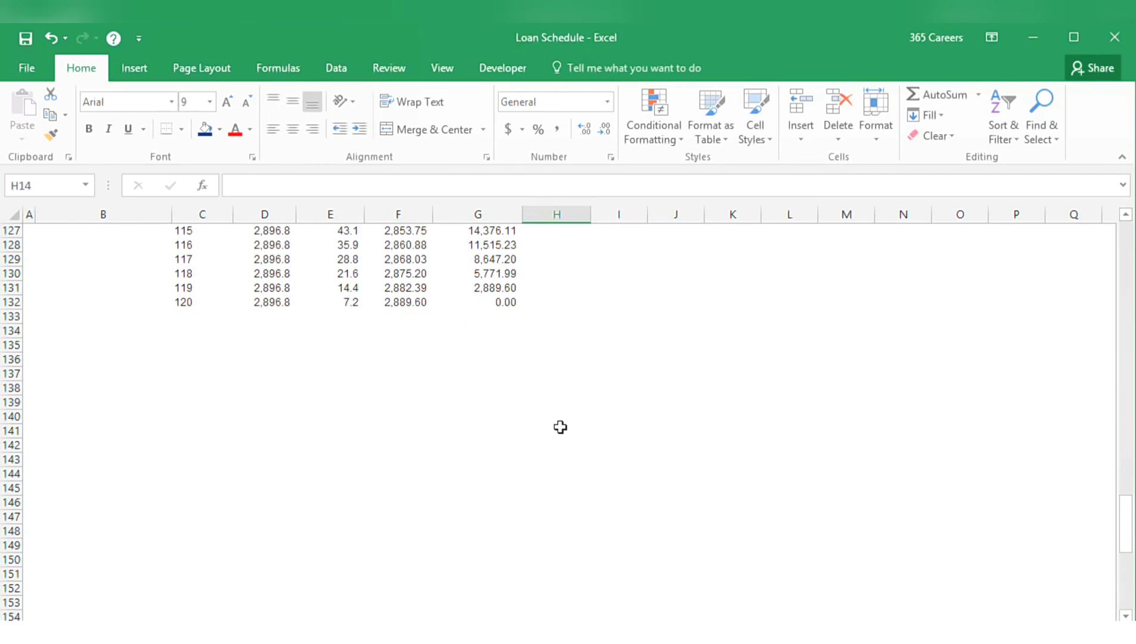
pyautogui.scroll(4, 548, 437)
pyautogui.click(513, 475)
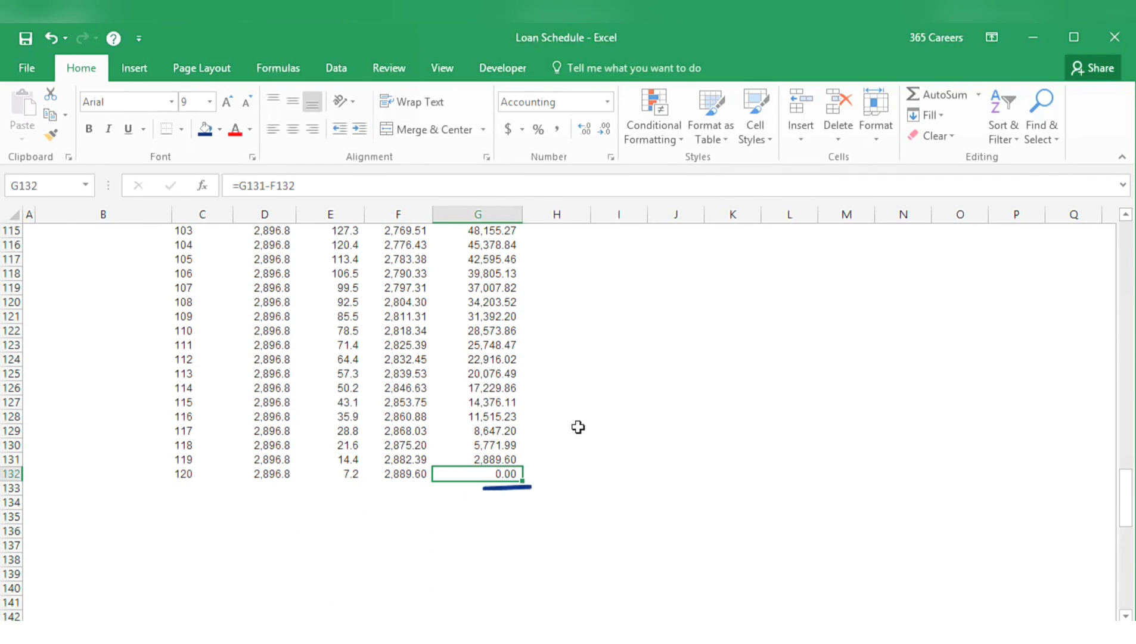